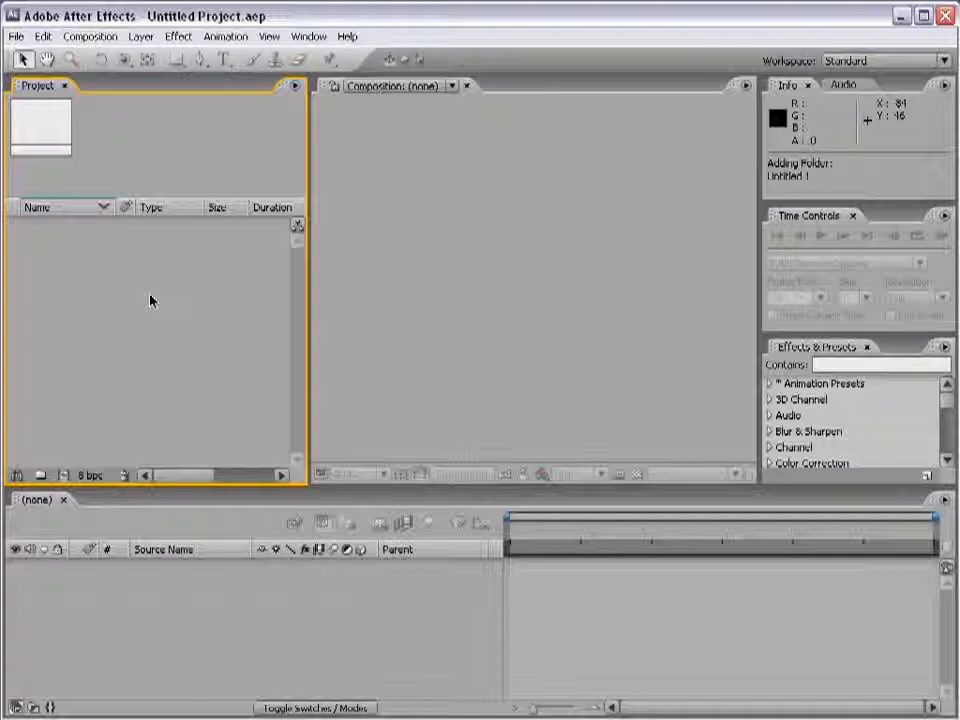
Switch to the Video Copilot page in Firefox, pause the 2005/2006 reel, and return to After Effects
key(alt+Tab)
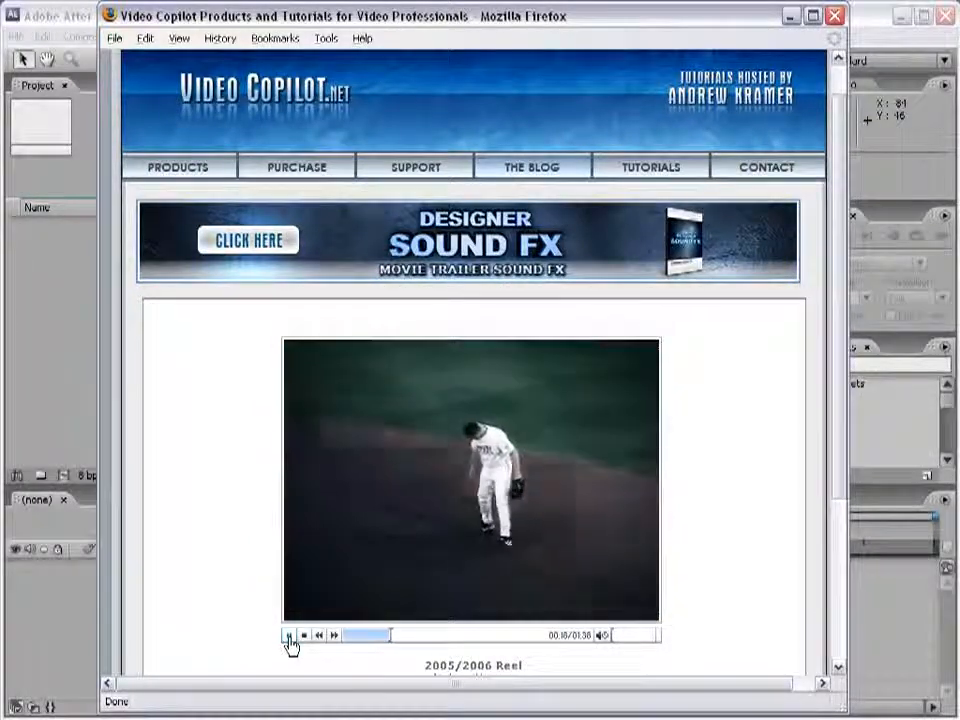
click(288, 640)
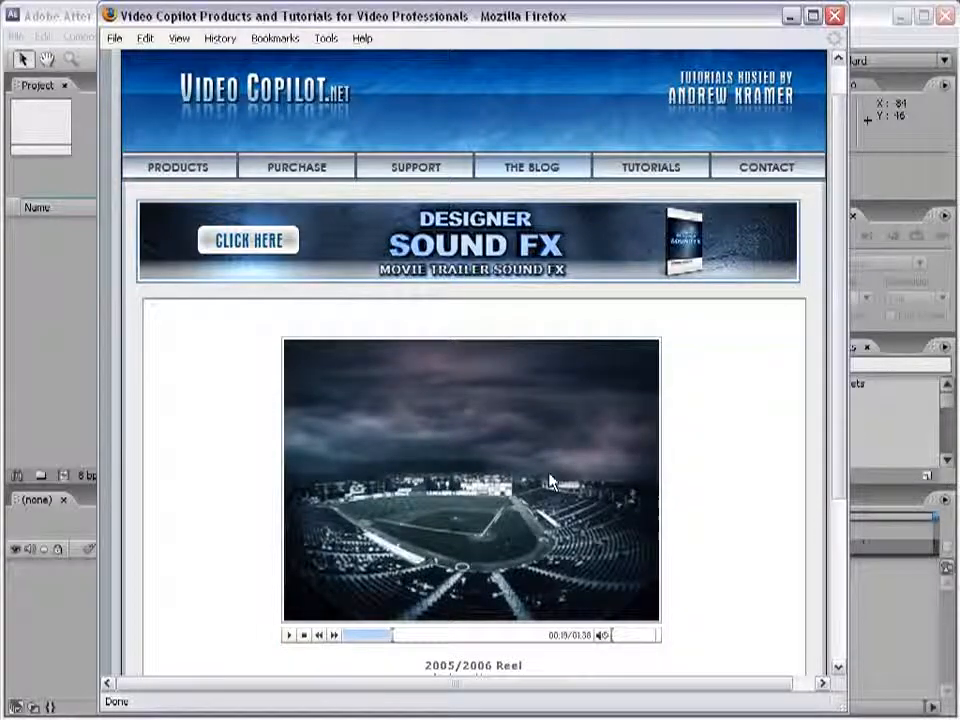
click(885, 628)
click(204, 326)
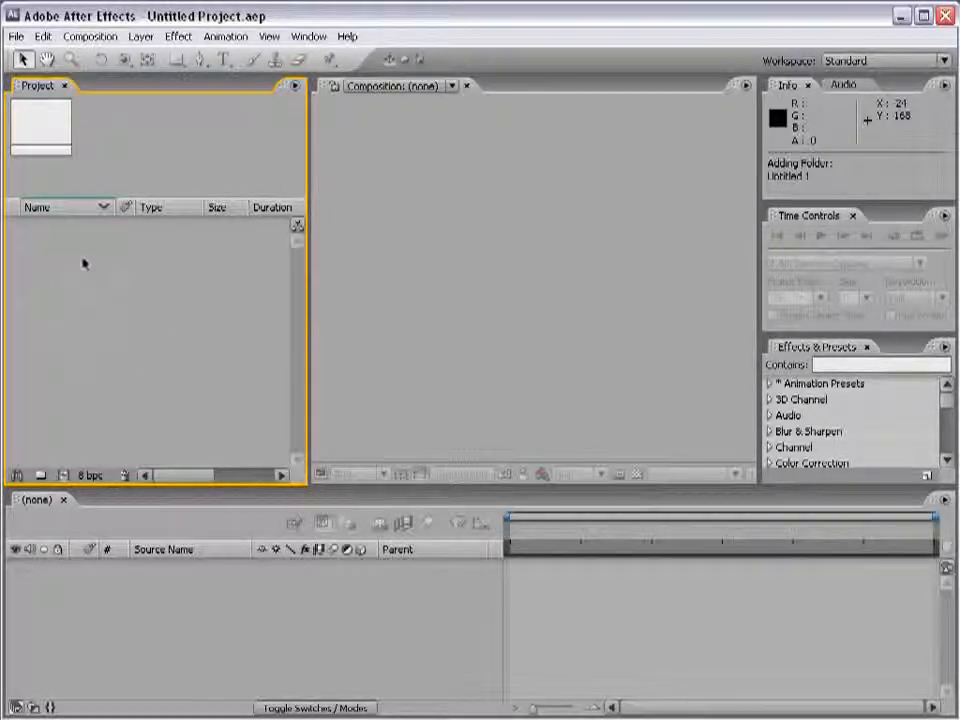
Open the Import File dialog for bringing footage into the project
click(18, 39)
mouse_move(77, 266)
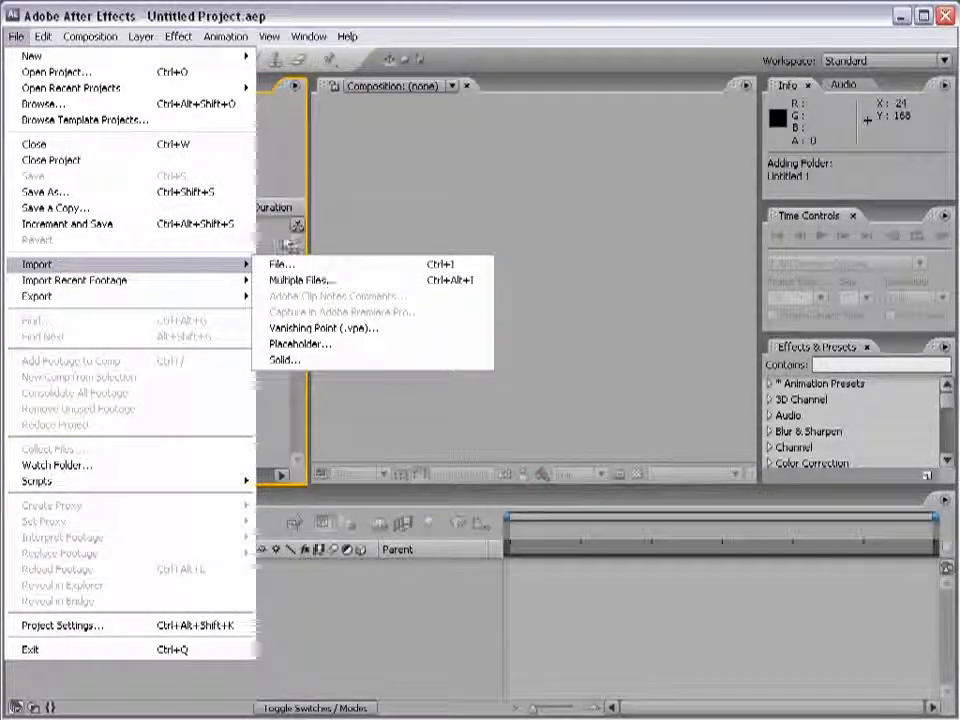
click(277, 238)
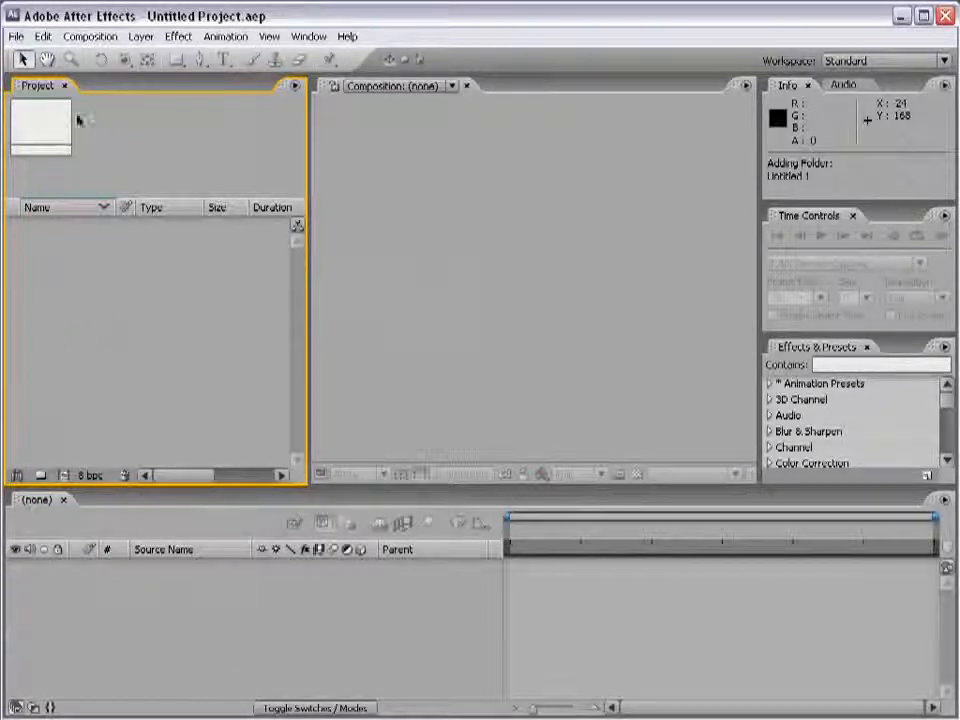
double_click(41, 272)
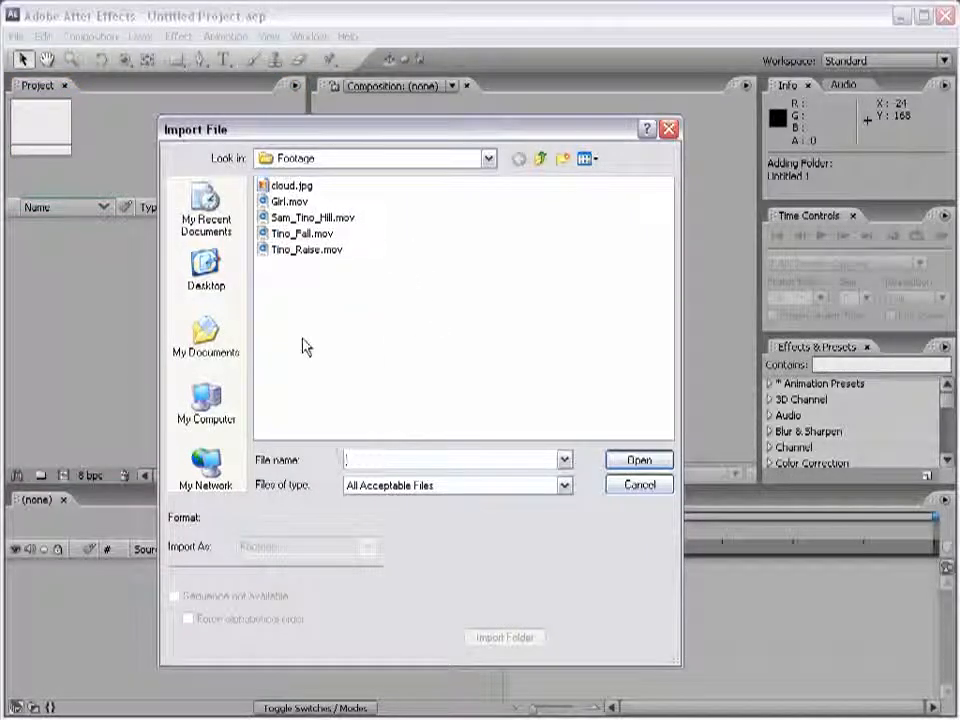
Try selecting cloud.jpg, Girl.mov and all the files in the Footage folder together, and clear the selection
click(291, 186)
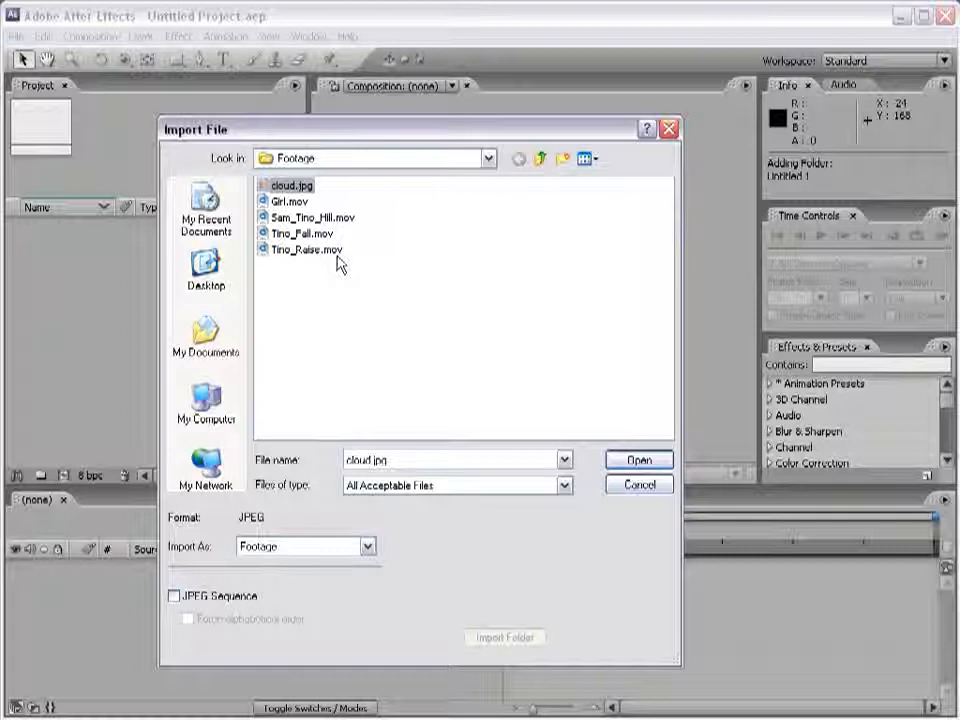
click(278, 201)
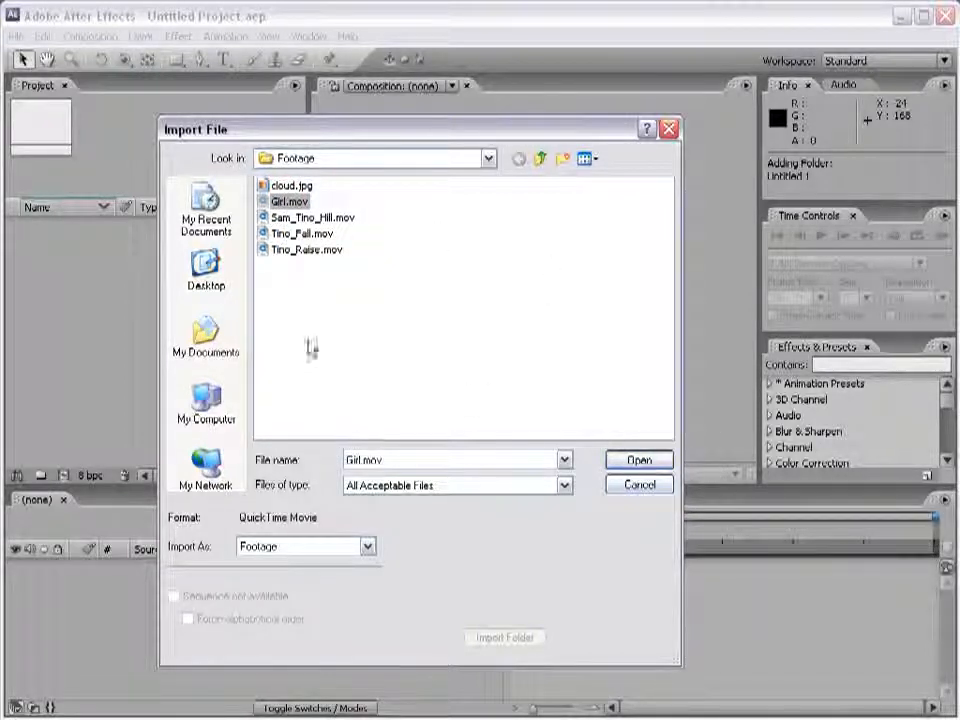
drag(448, 336, 257, 178)
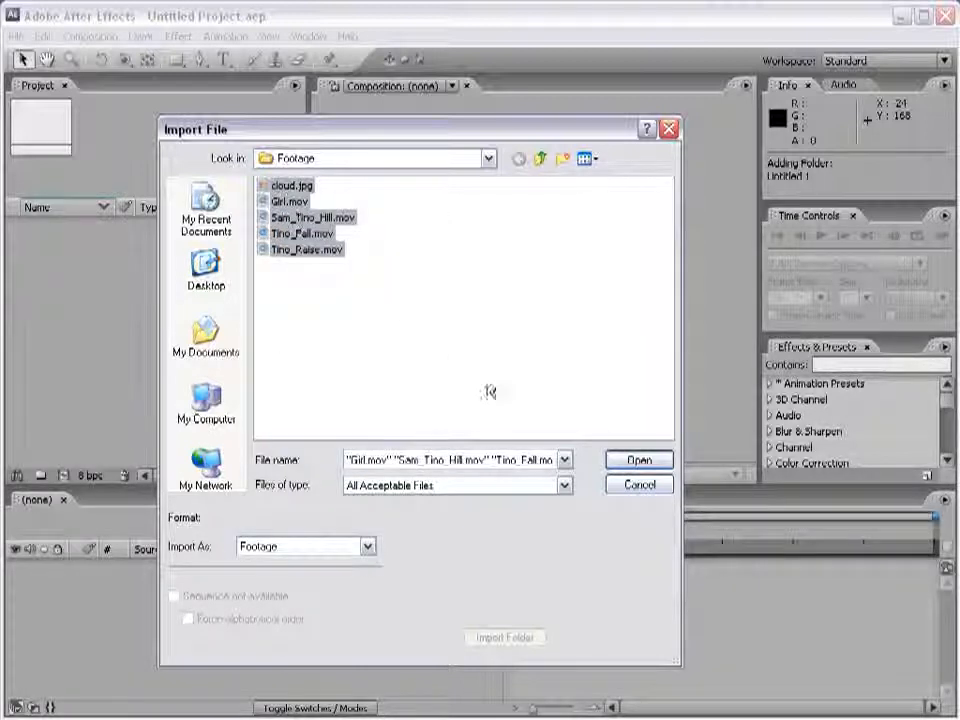
click(399, 360)
Try selecting only Girl.mov, Tino_Fall.mov and Tino_Raise.mov for import, and clear the selection
click(289, 202)
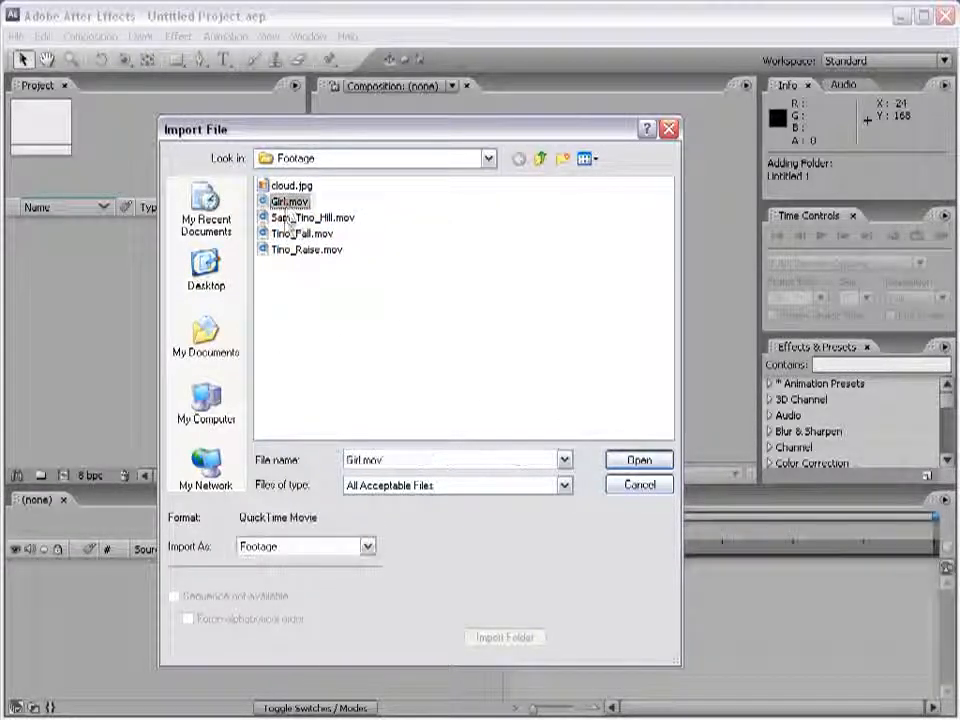
ctrl+click(296, 233)
ctrl+click(302, 249)
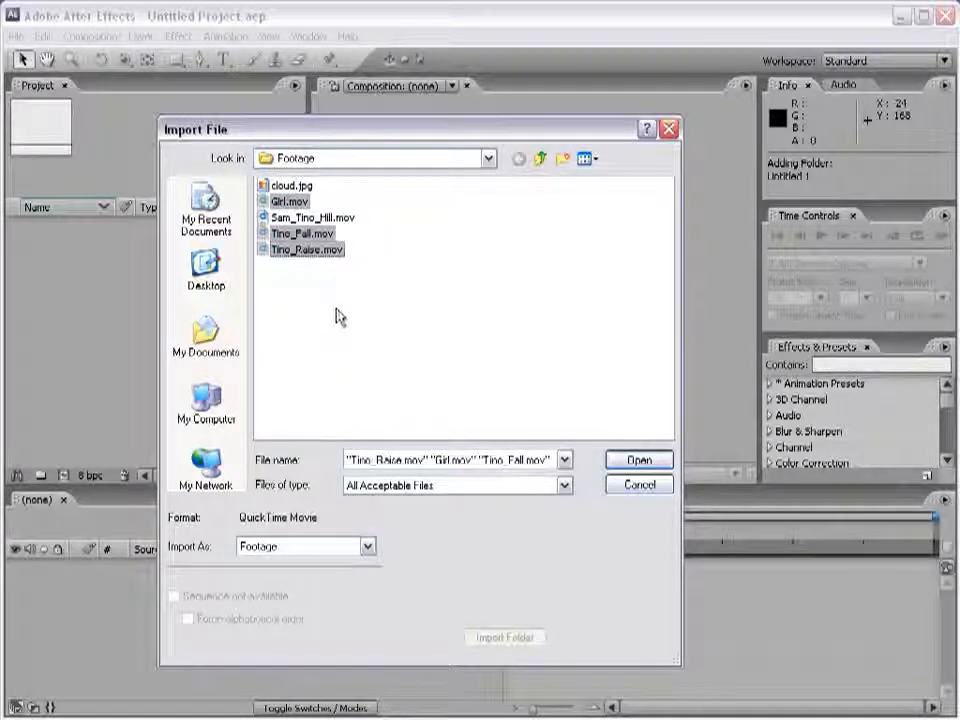
click(330, 300)
Try selecting the range from cloud.jpg to Tino_Raise.mov without Sam_Tino_Hill.mov, and clear the selection
click(285, 186)
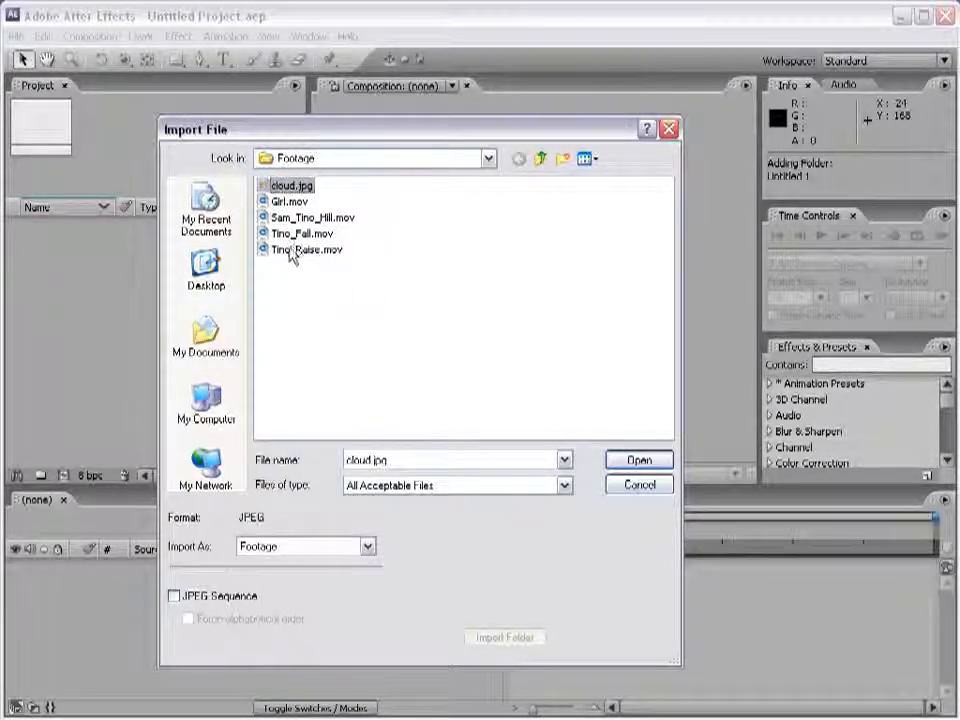
shift+click(291, 251)
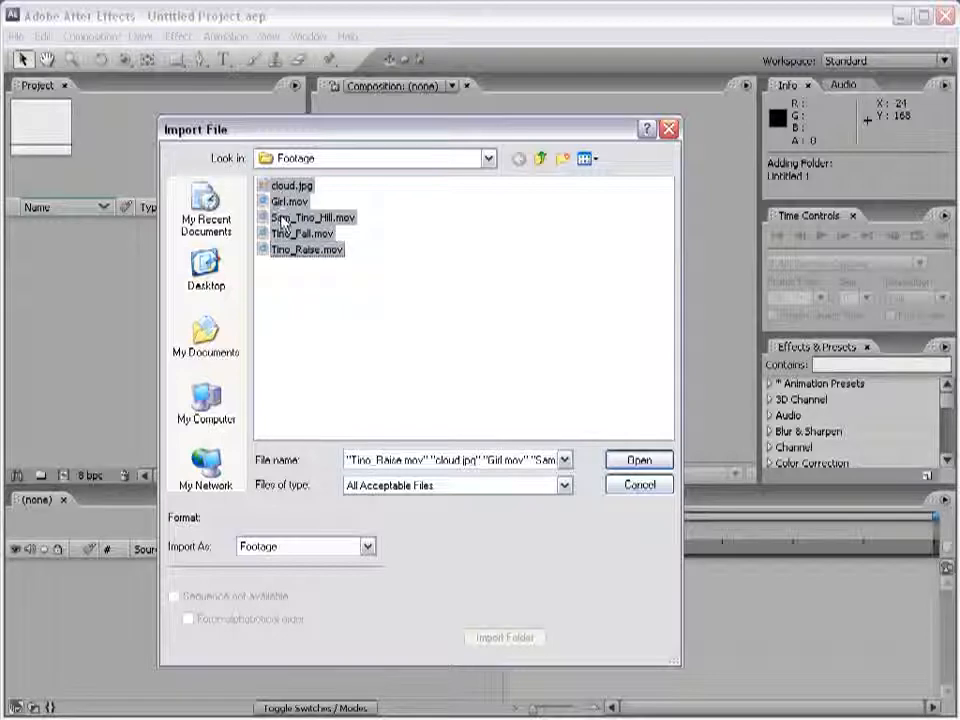
drag(282, 218, 361, 281)
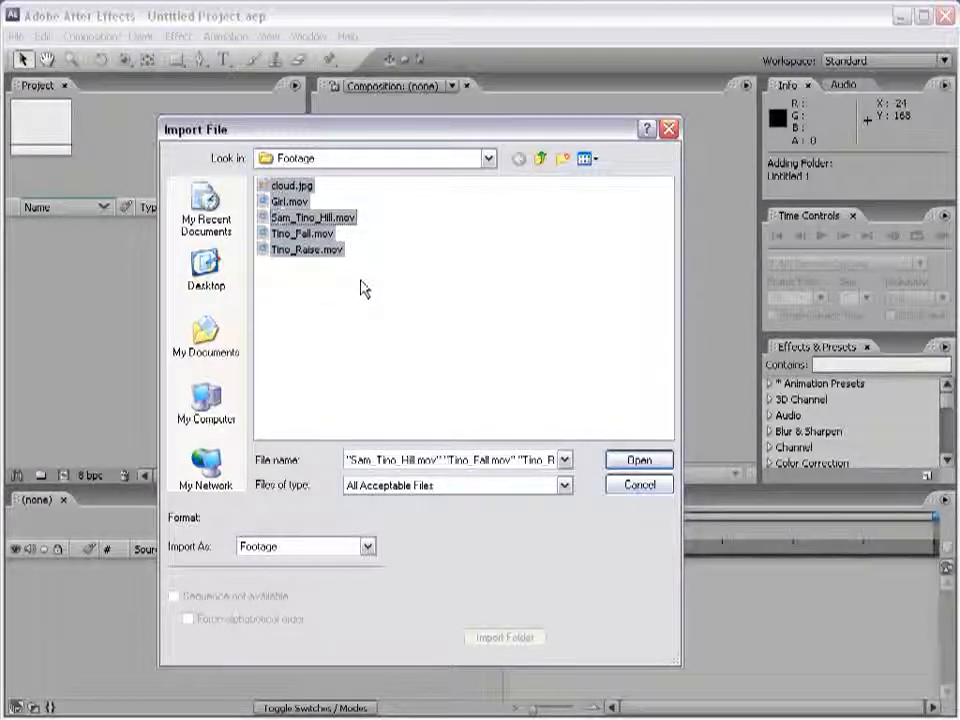
ctrl+click(291, 217)
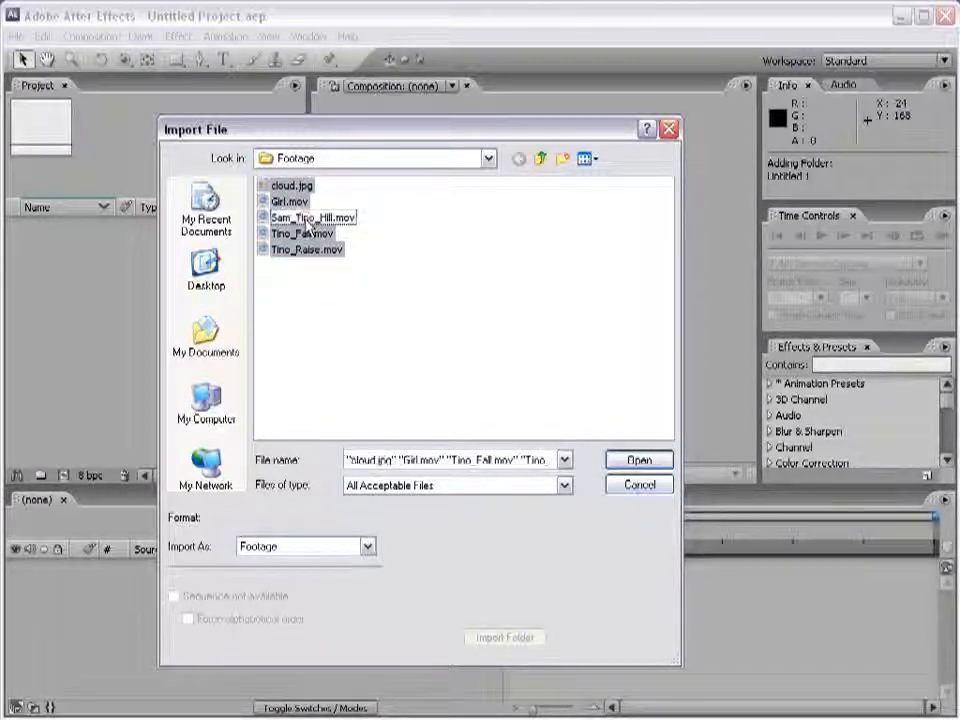
click(336, 282)
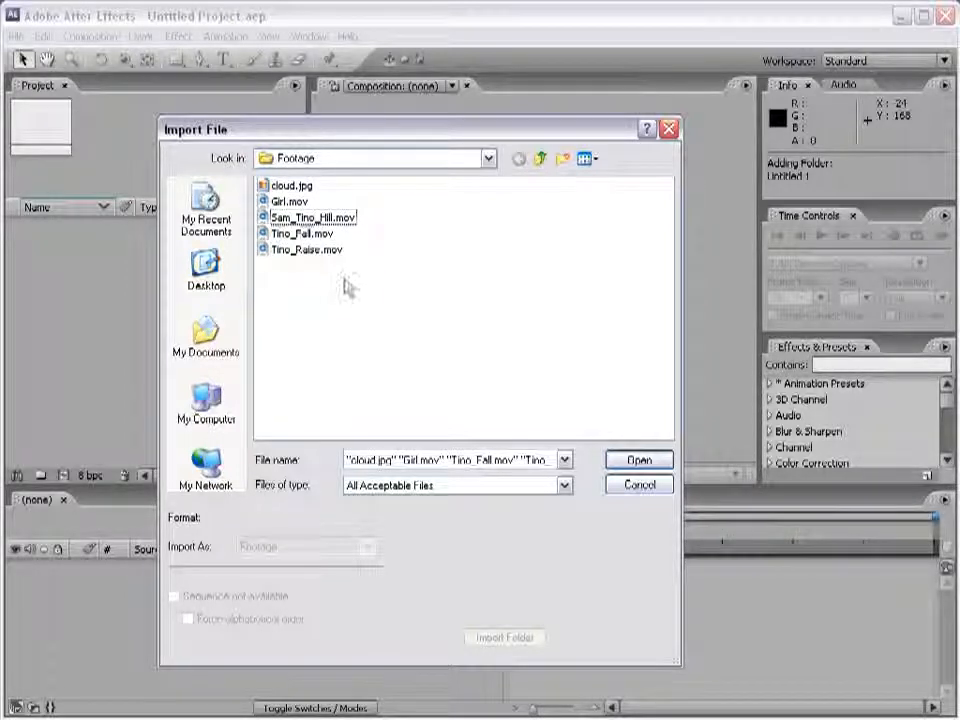
Import the whole Footage folder from AE_TRAINING and expand it in the project to show its files
click(543, 163)
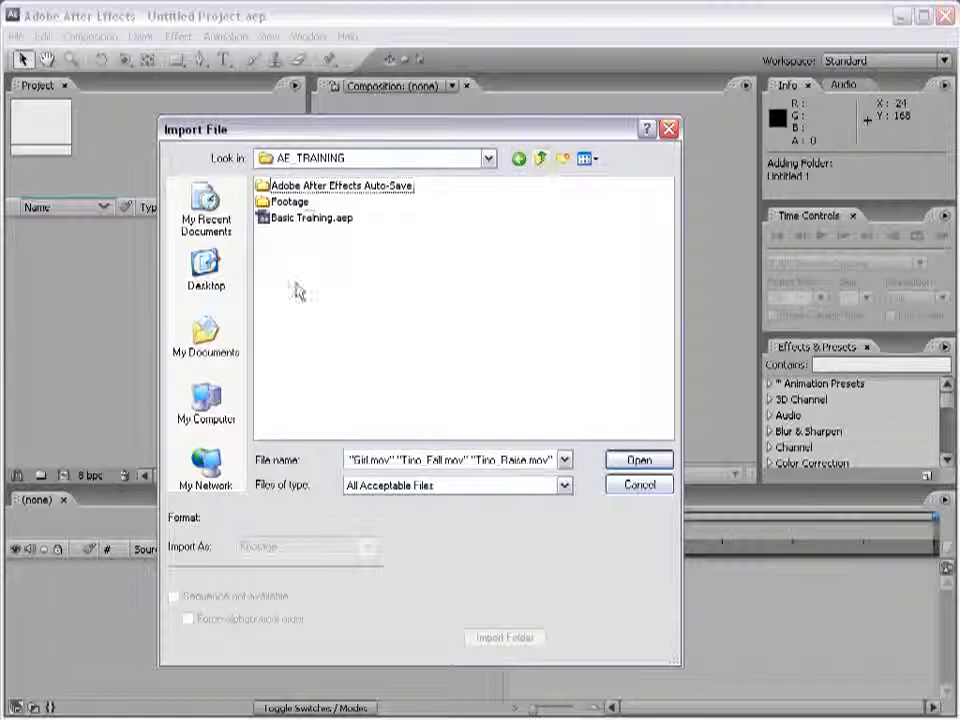
click(290, 203)
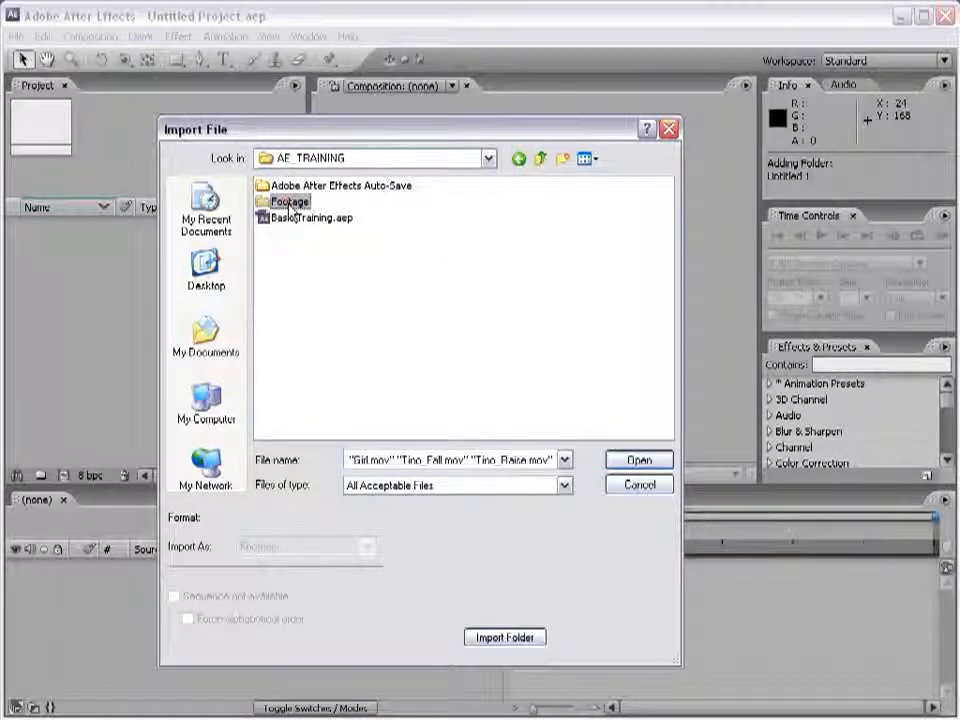
click(490, 638)
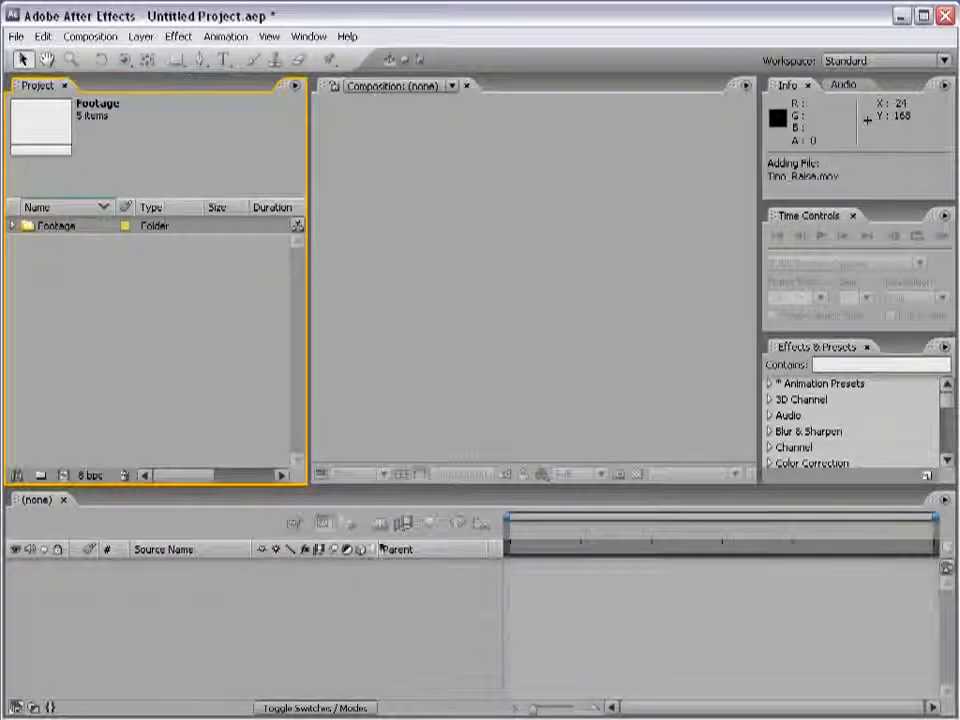
click(13, 227)
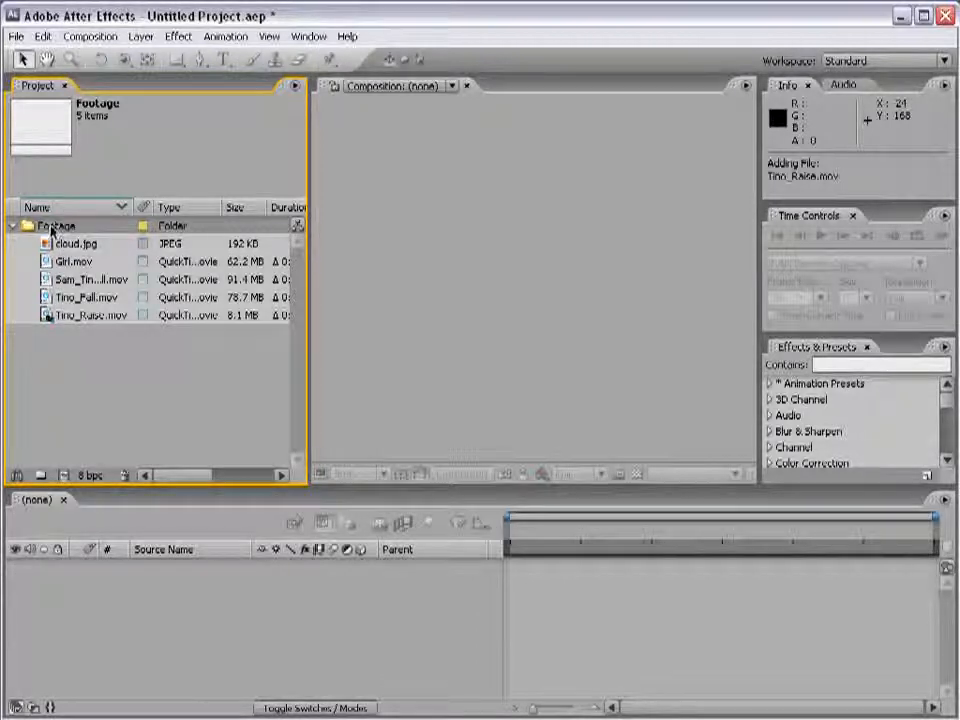
Create a project folder named Images and move it out of the Footage folder to the project's top level
click(42, 479)
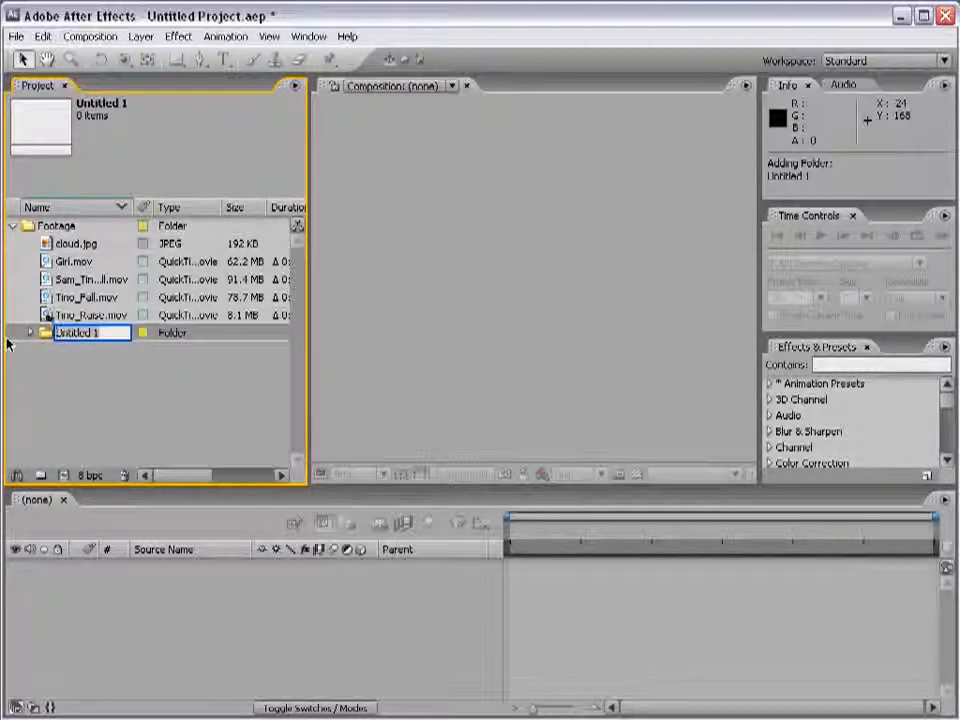
text(Images)
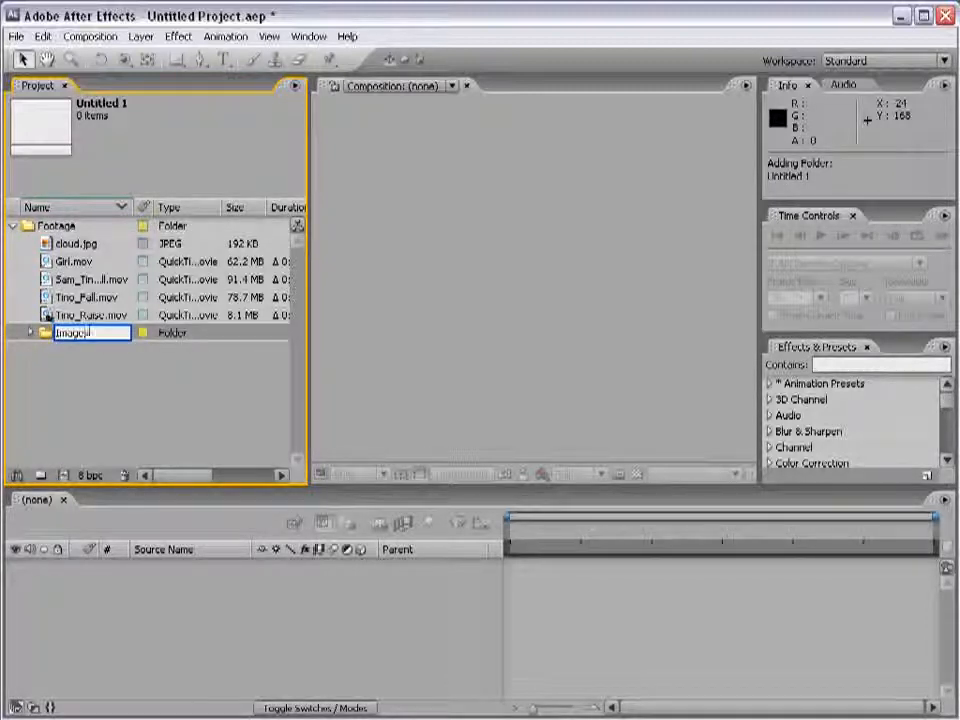
click(28, 360)
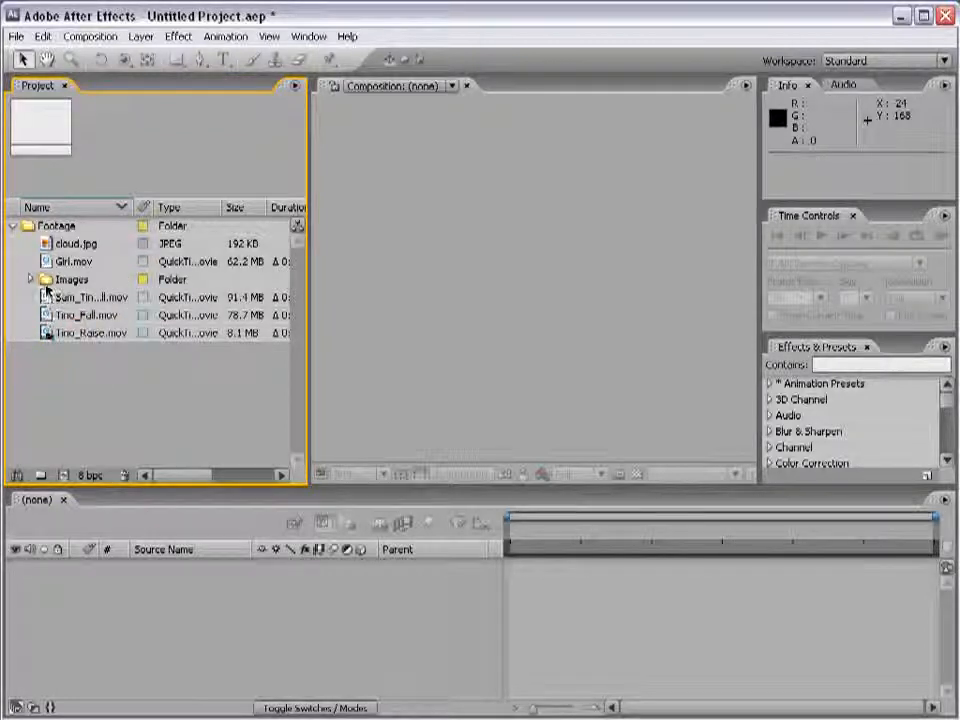
drag(47, 283, 36, 405)
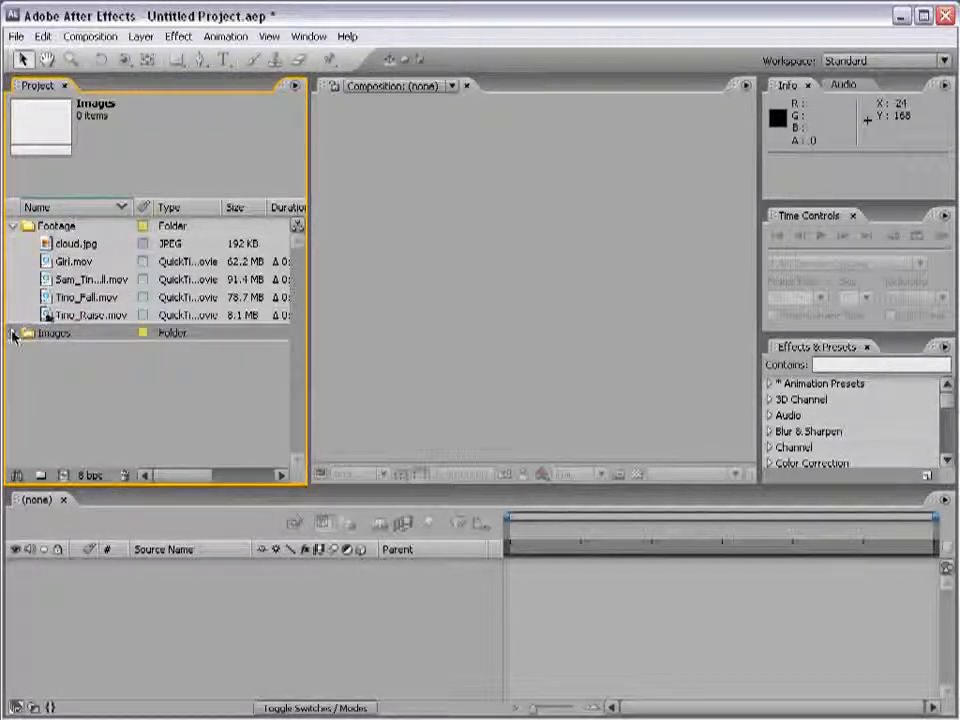
Move cloud.jpg from the Footage folder into the Images folder
click(70, 245)
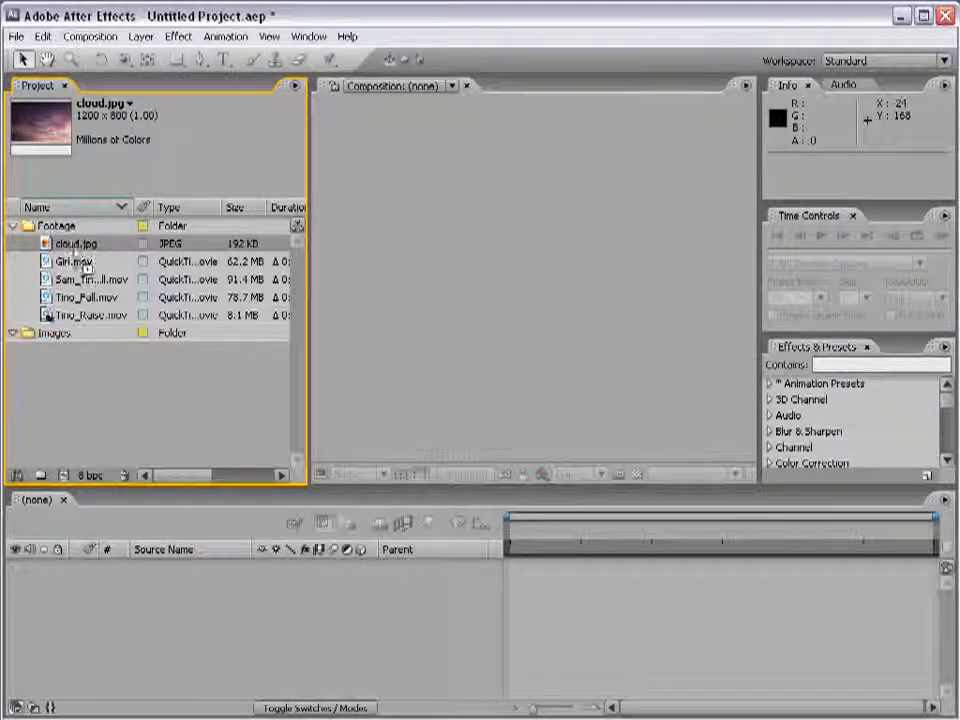
drag(68, 245, 58, 340)
click(90, 411)
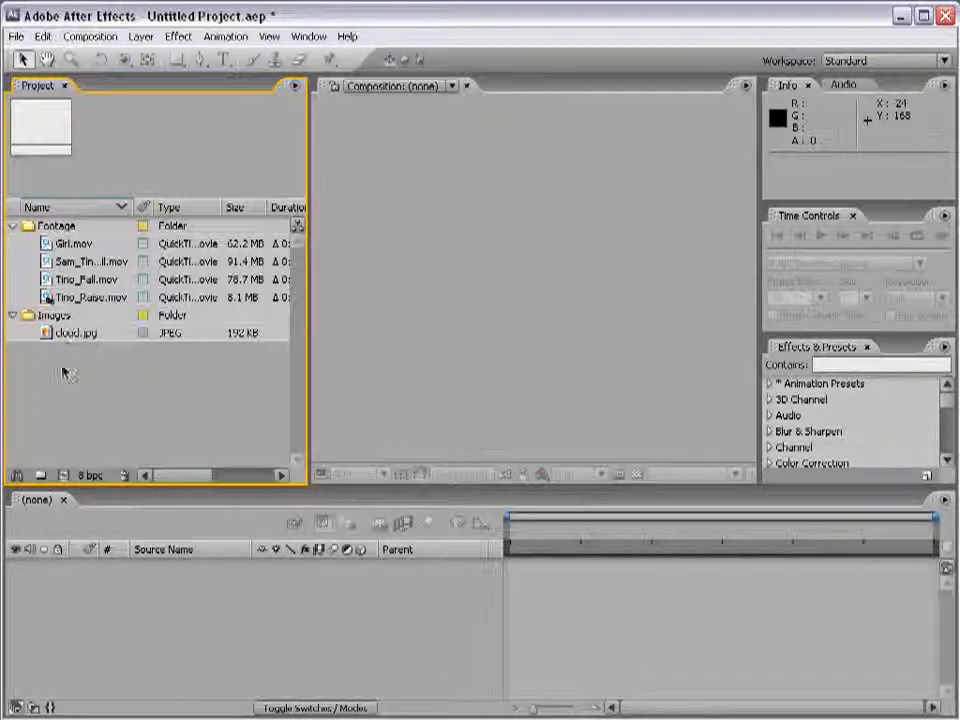
Rename the Girl.mov footage item as Mall Video
click(66, 245)
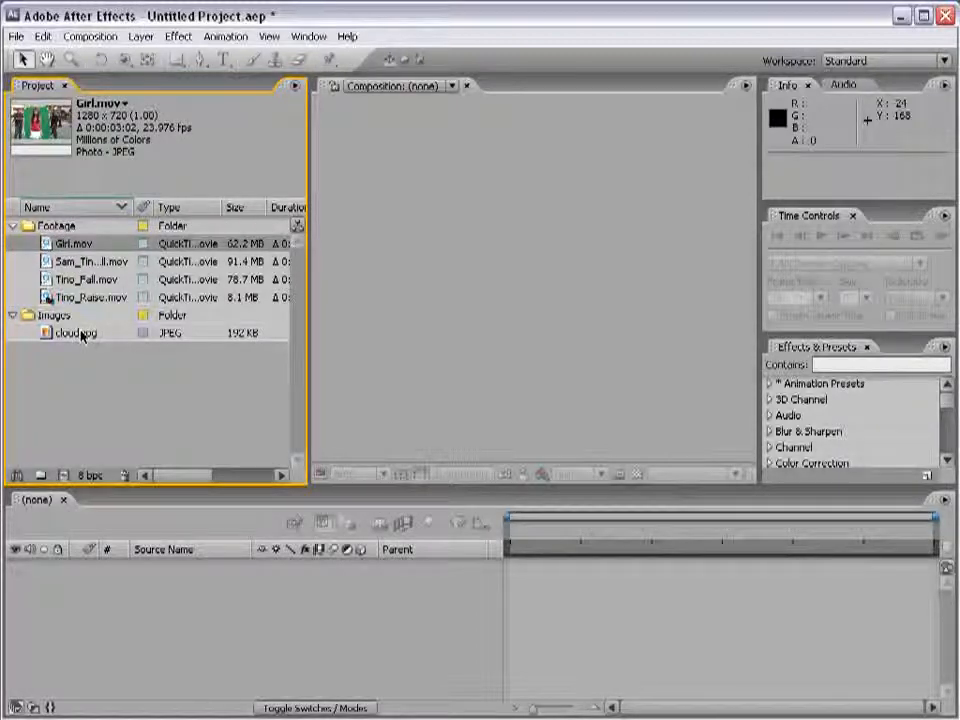
key(Return)
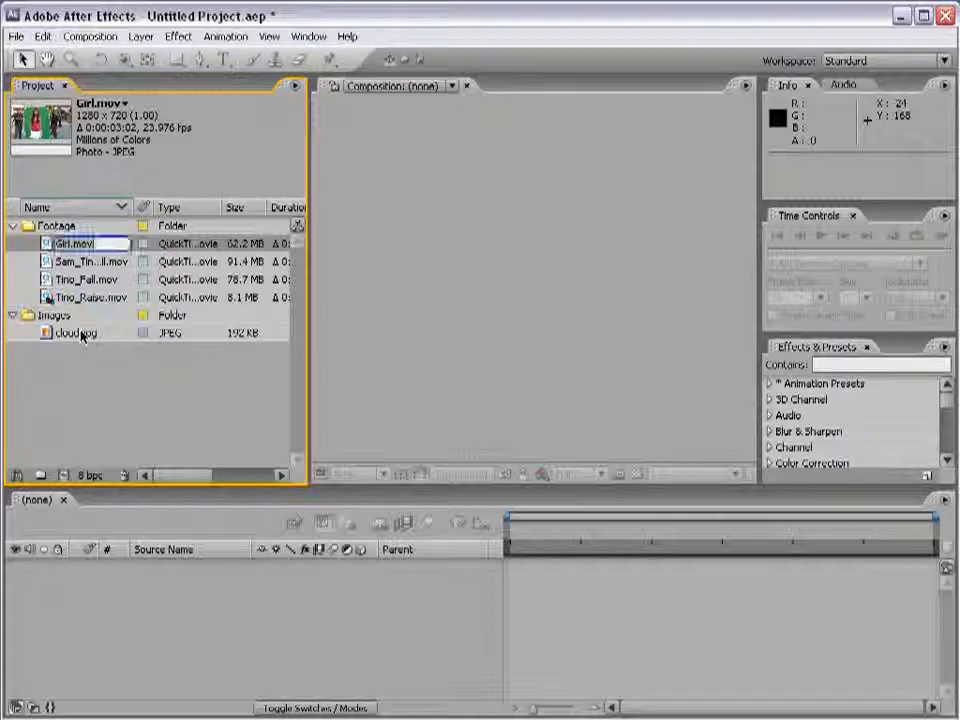
text(M)
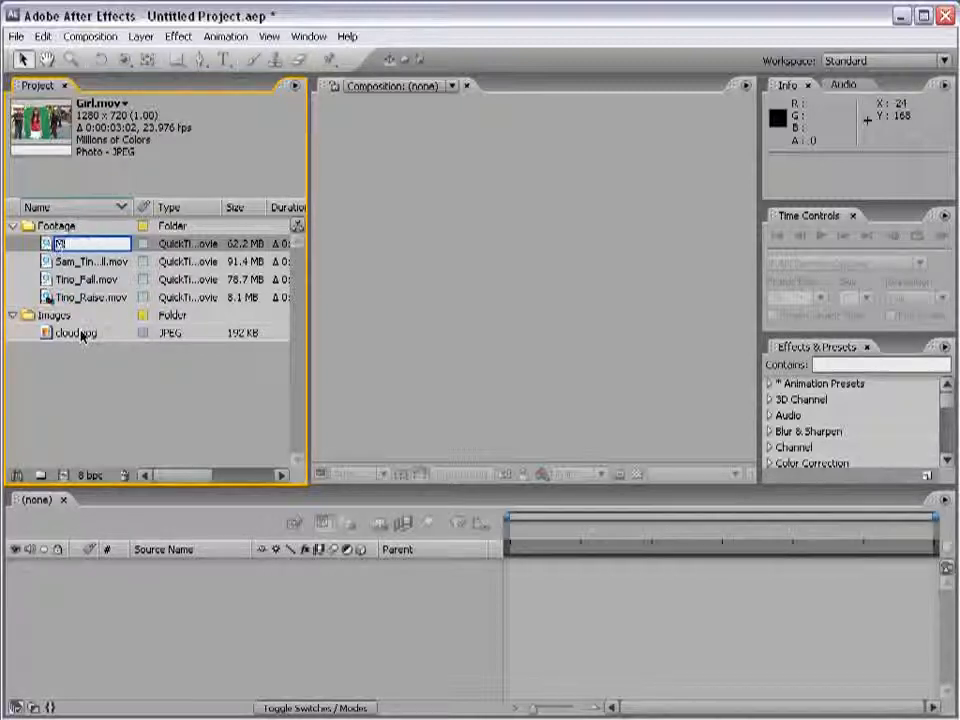
text(all Video)
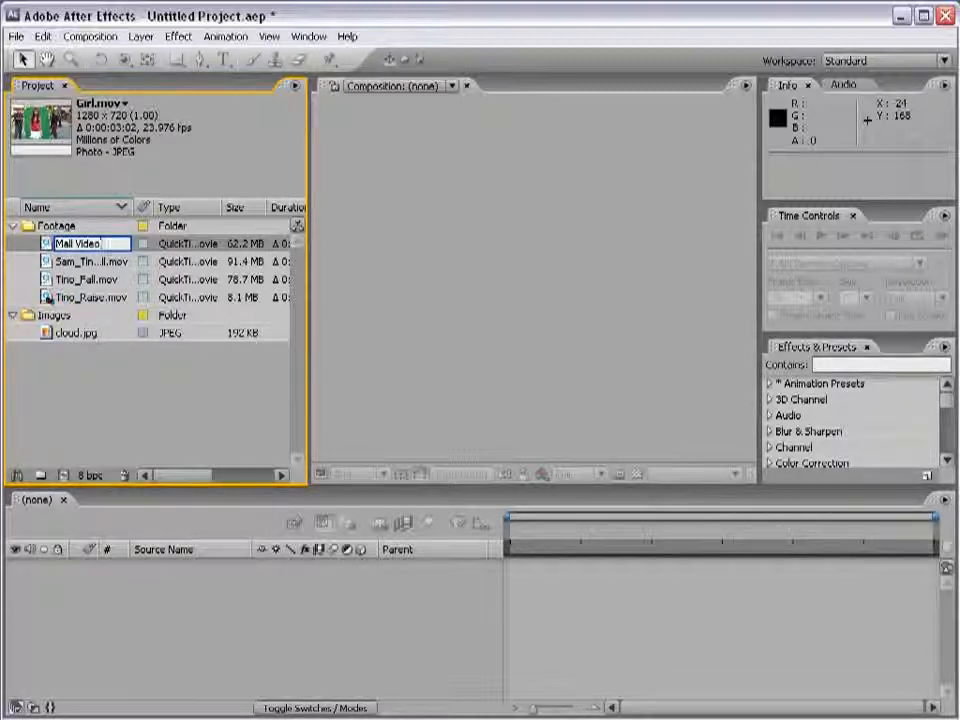
key(Return)
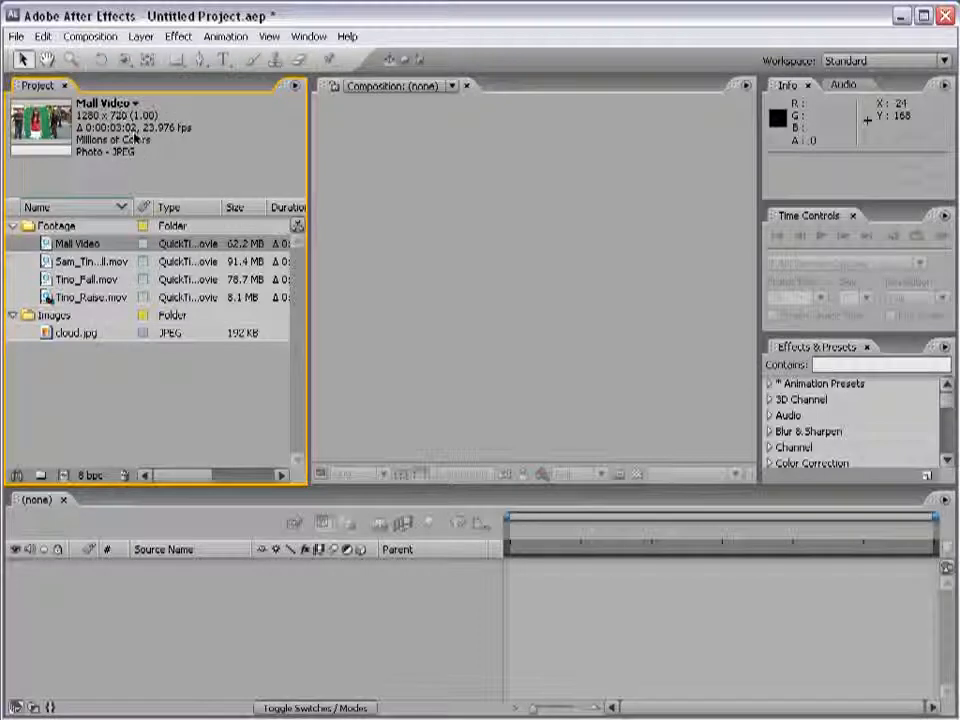
Try conforming Mall Video's footage interpretation to a frame rate of 30 frames per second
right_click(46, 243)
mouse_move(120, 283)
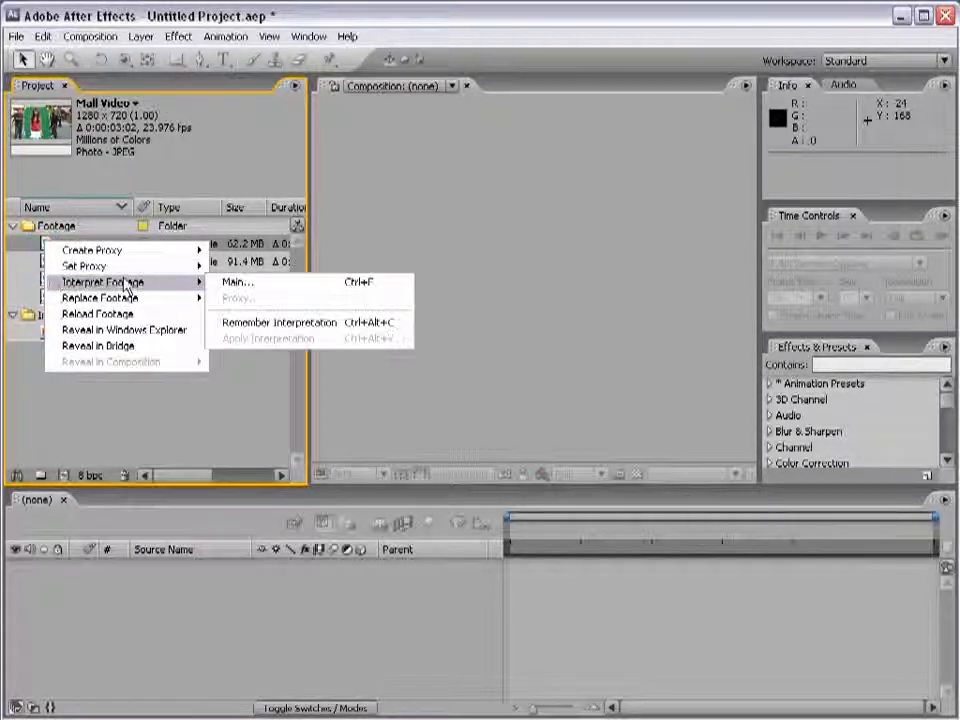
click(264, 286)
drag(284, 34, 269, 39)
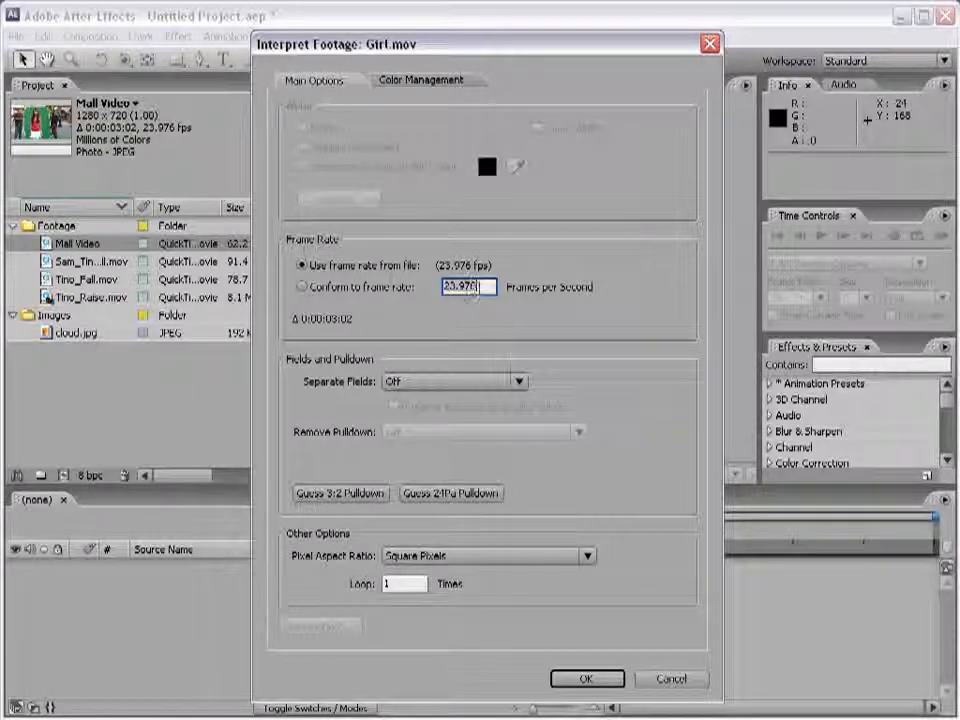
click(303, 291)
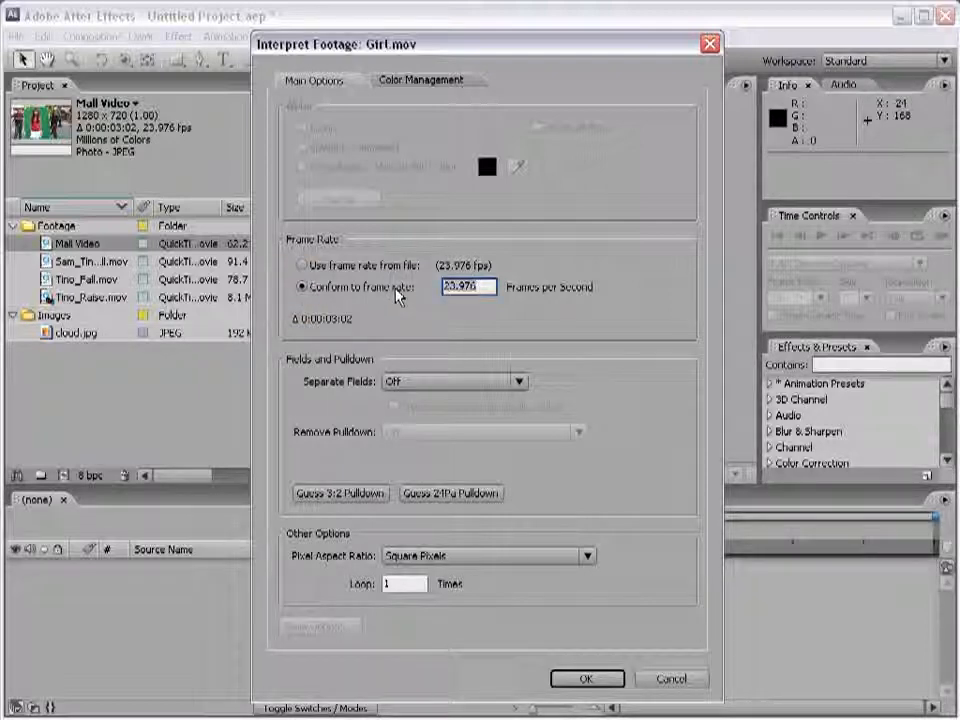
text(30)
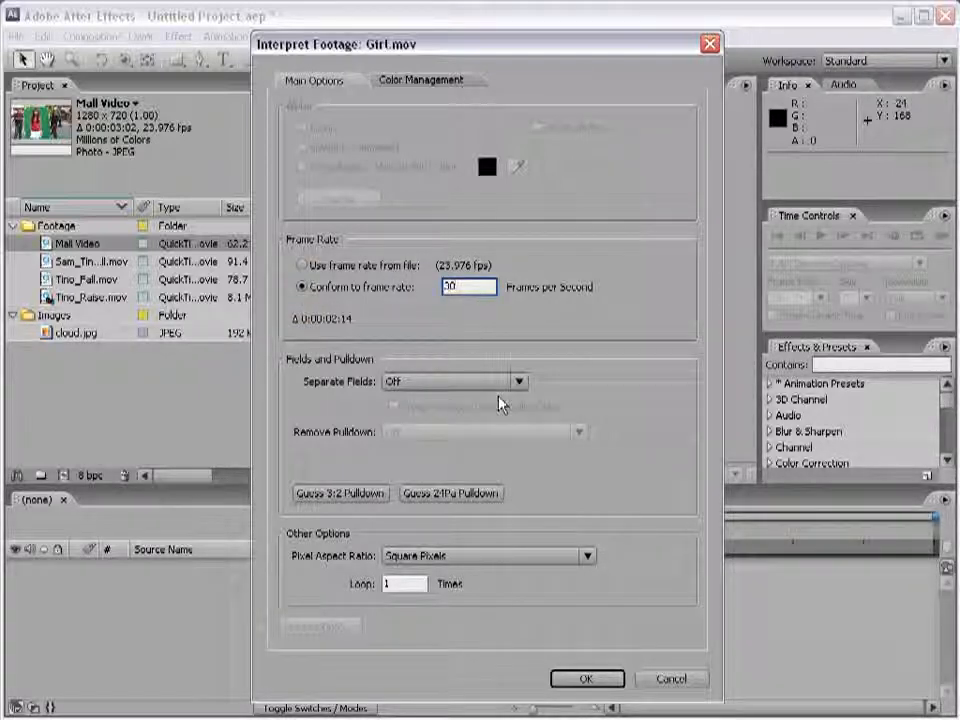
Review Mall Video's field separation, pixel aspect ratio and color management options, discarding the interpretation changes
click(450, 388)
click(428, 368)
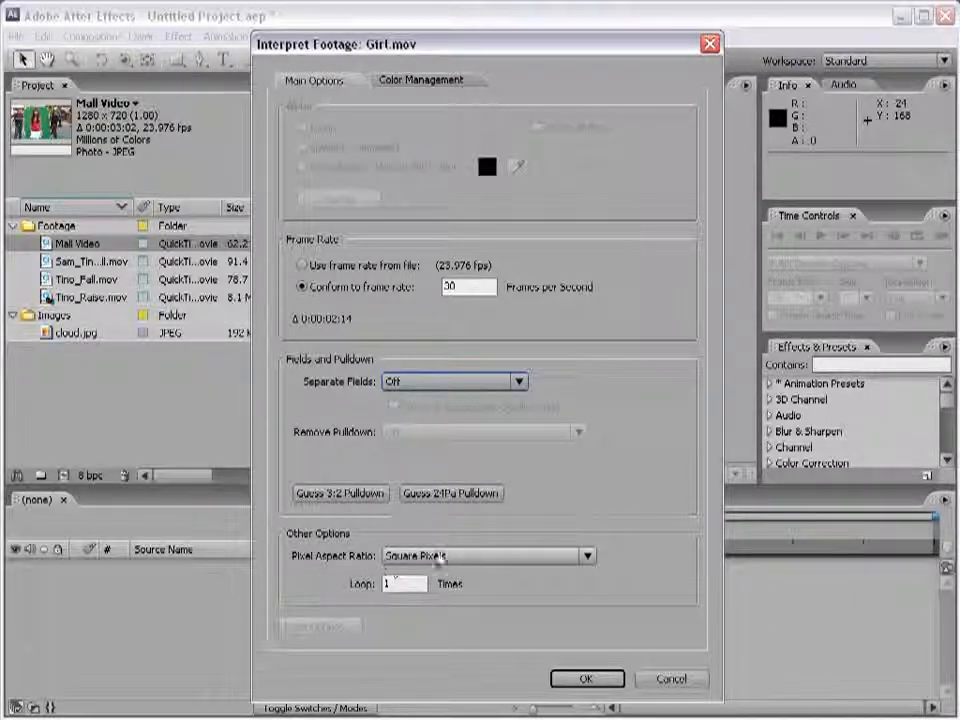
click(440, 557)
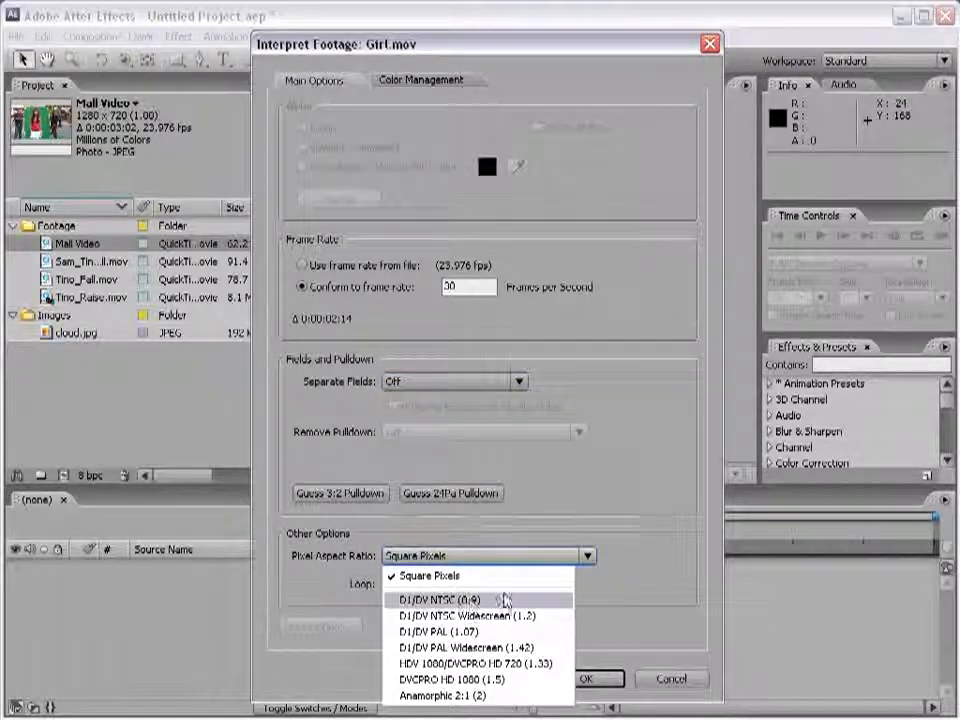
click(553, 540)
click(435, 78)
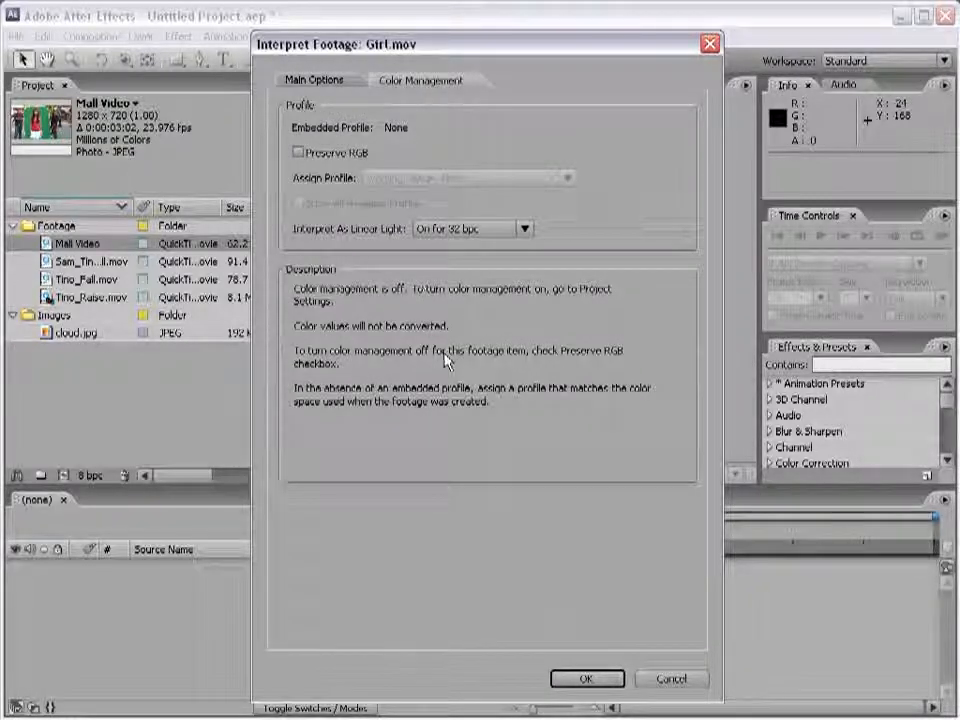
click(672, 680)
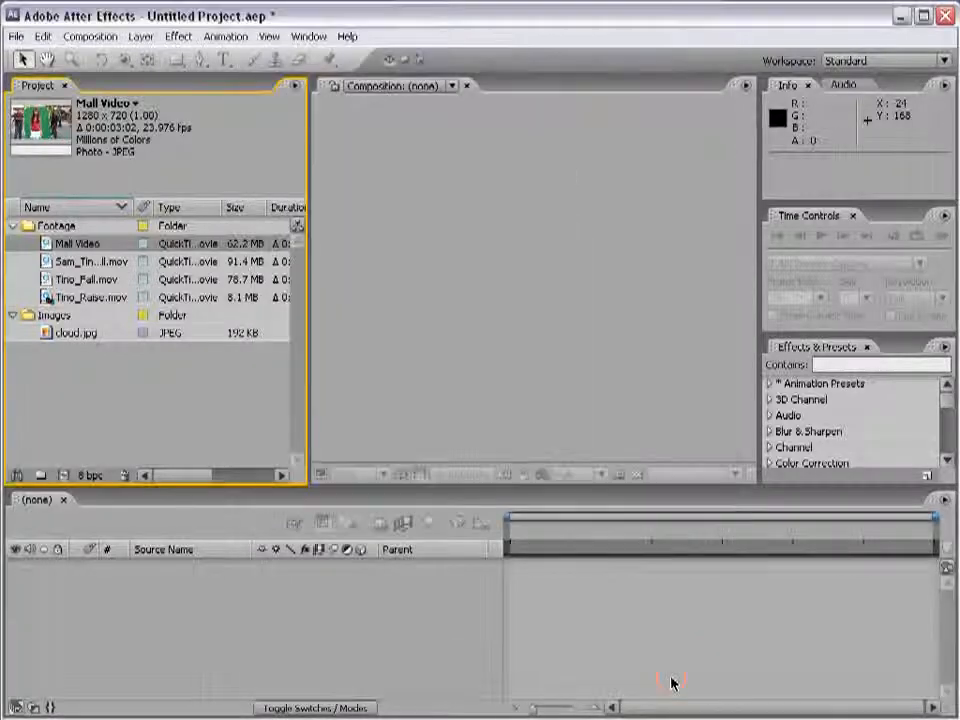
Reveal Mall Video's source file in Windows Explorer and return to After Effects
right_click(62, 252)
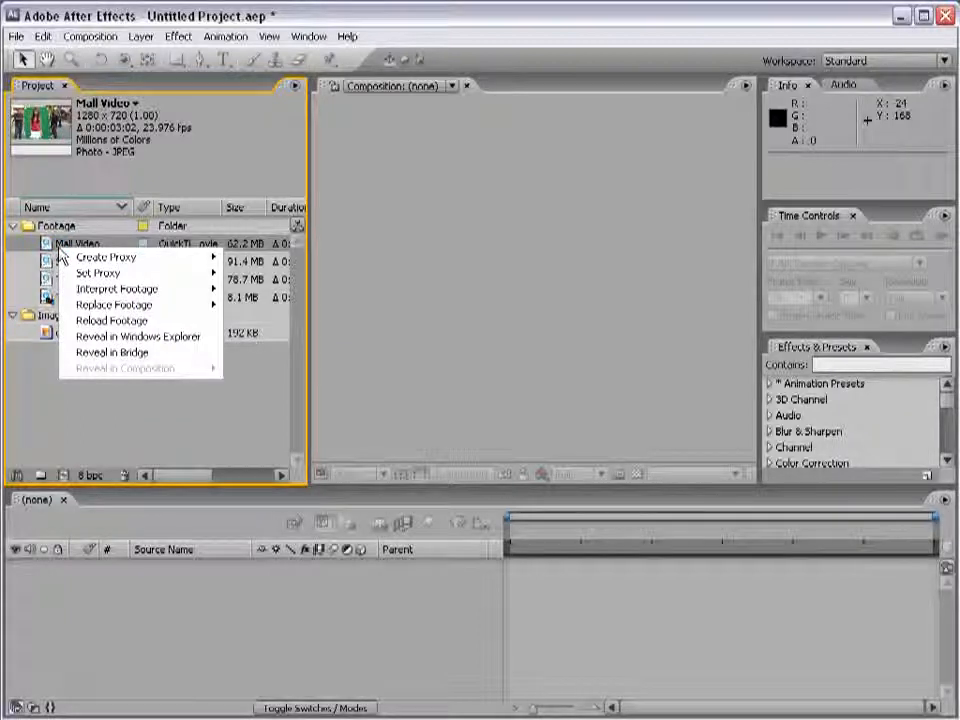
mouse_move(150, 311)
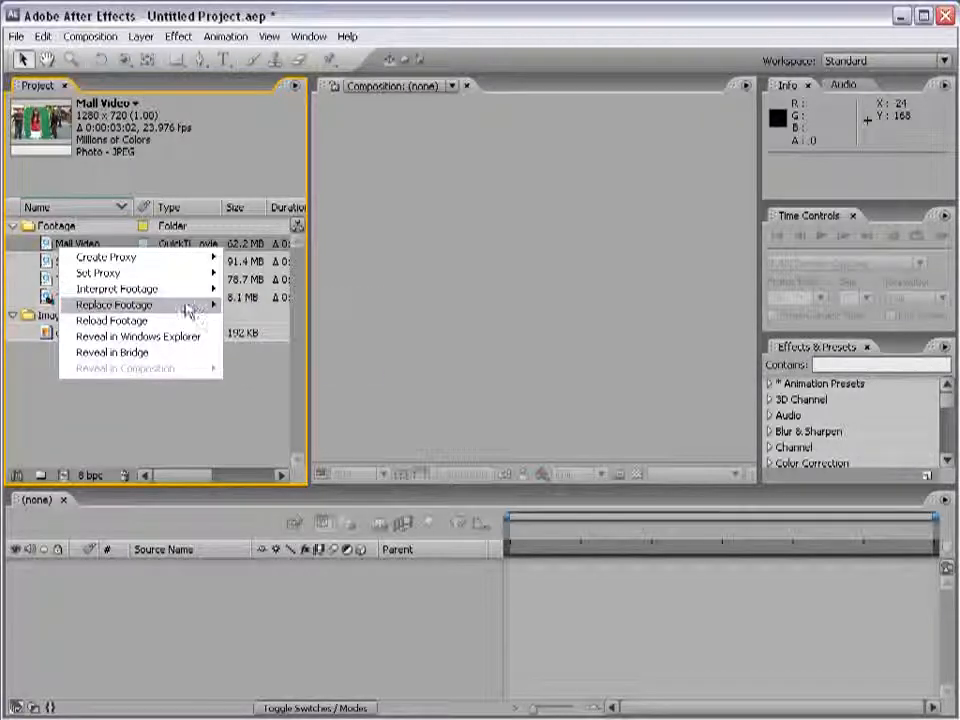
mouse_move(187, 310)
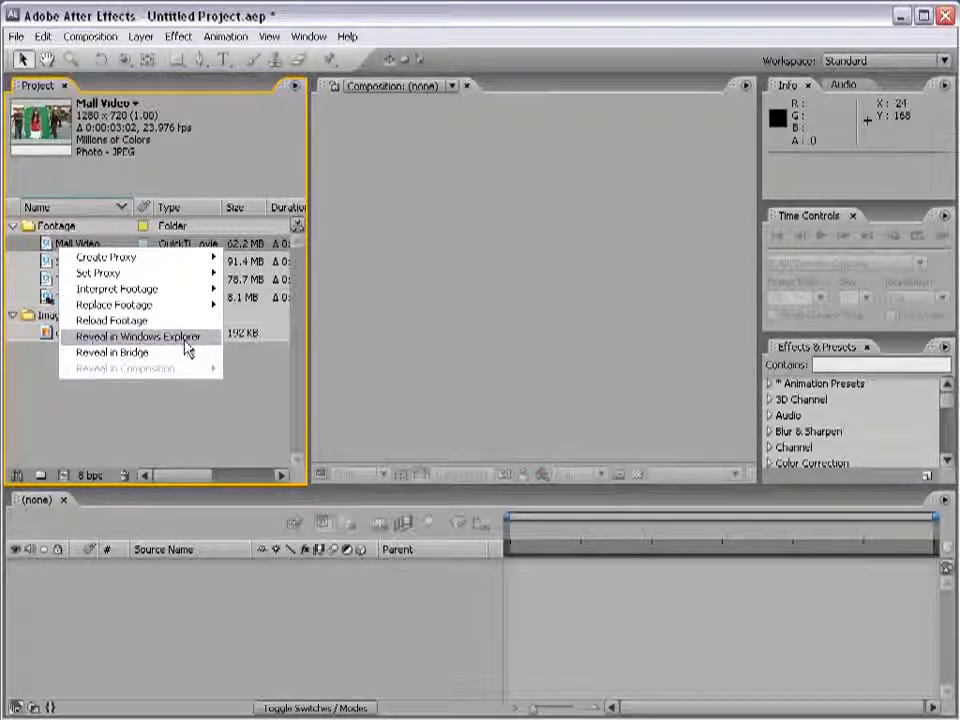
click(188, 338)
drag(395, 165, 296, 119)
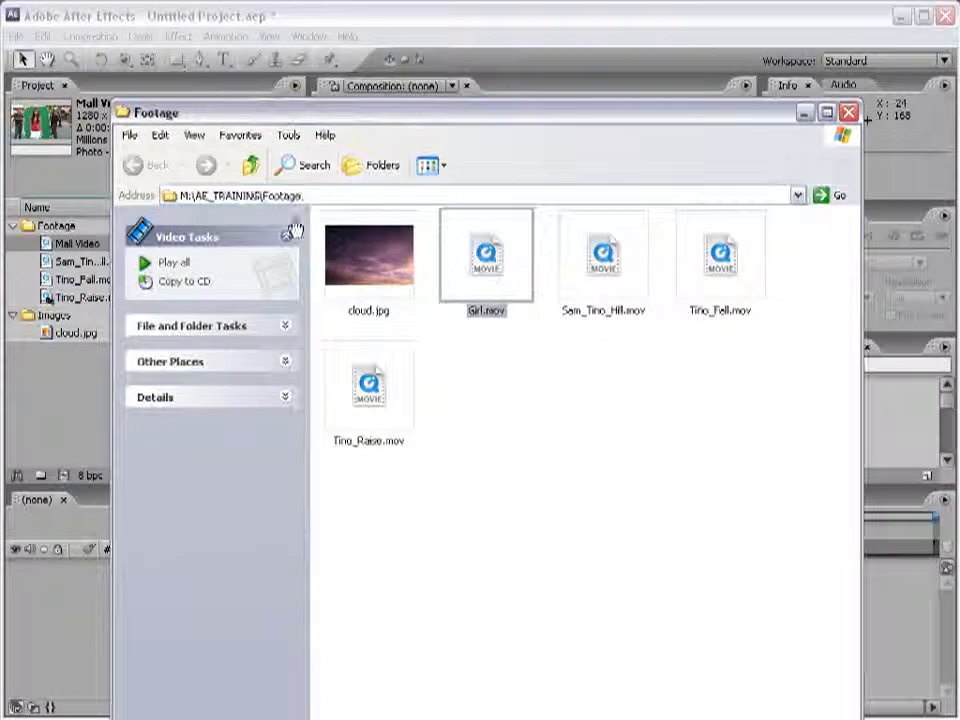
click(214, 16)
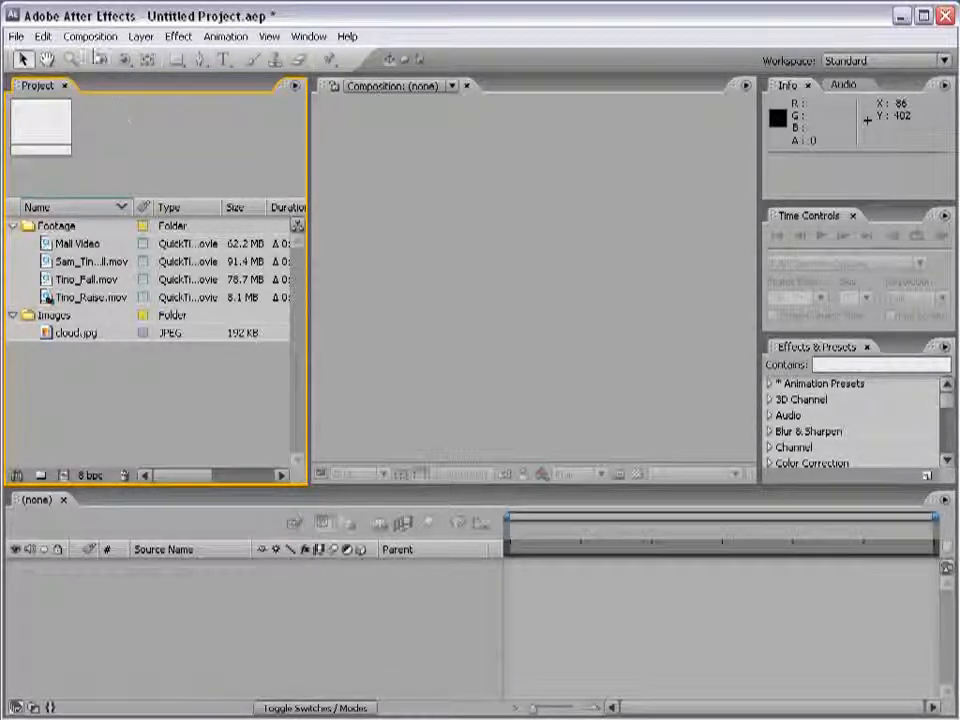
Start a new composition using the NTSC DV preset
click(100, 40)
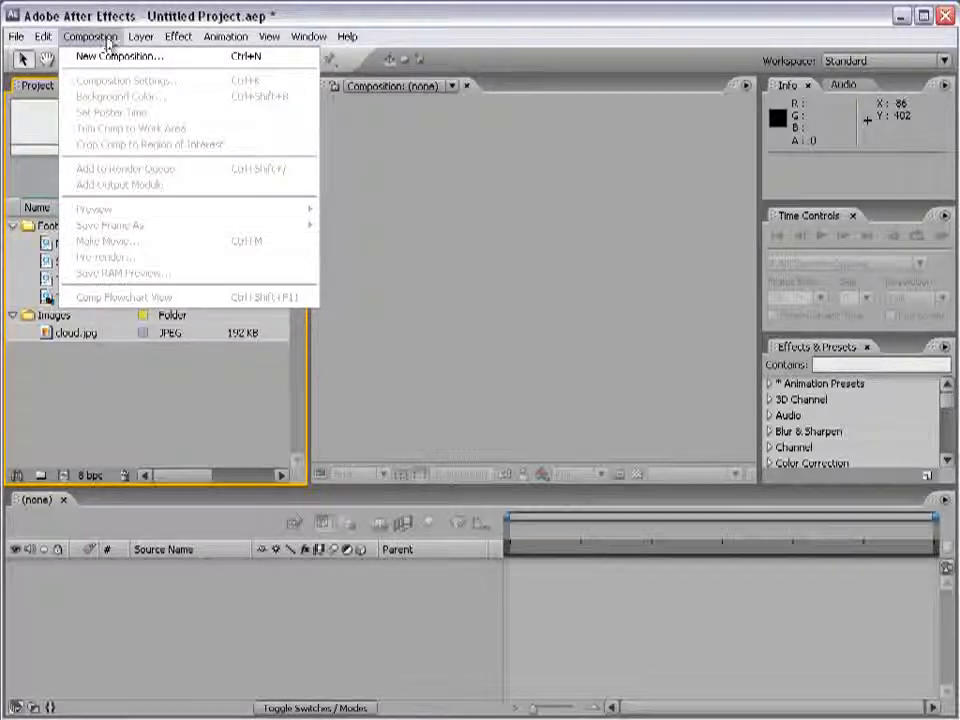
click(189, 58)
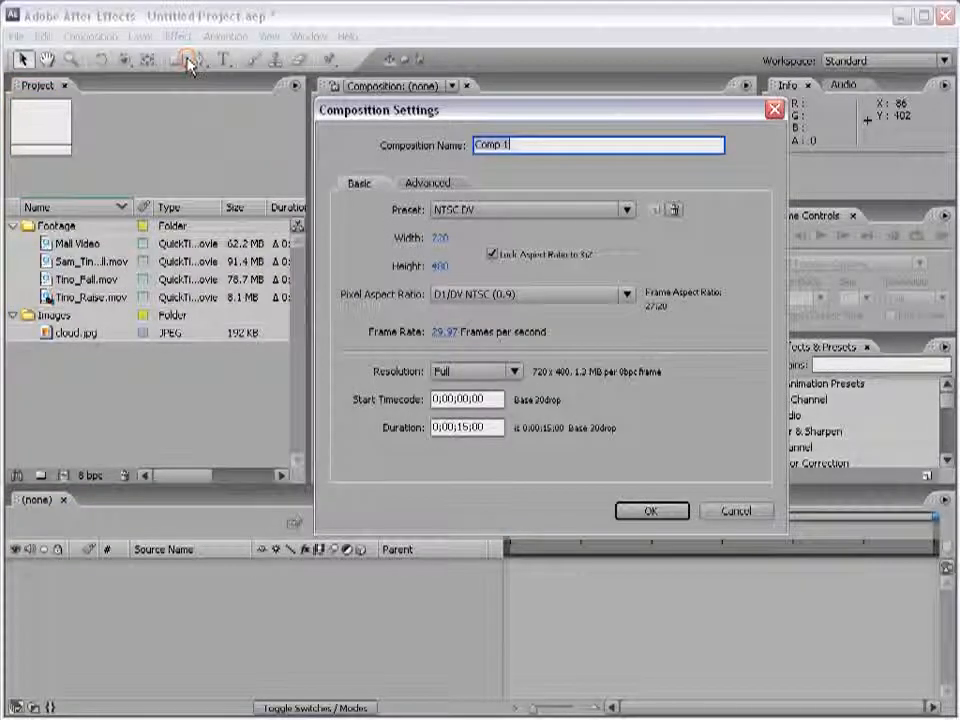
drag(449, 121, 380, 122)
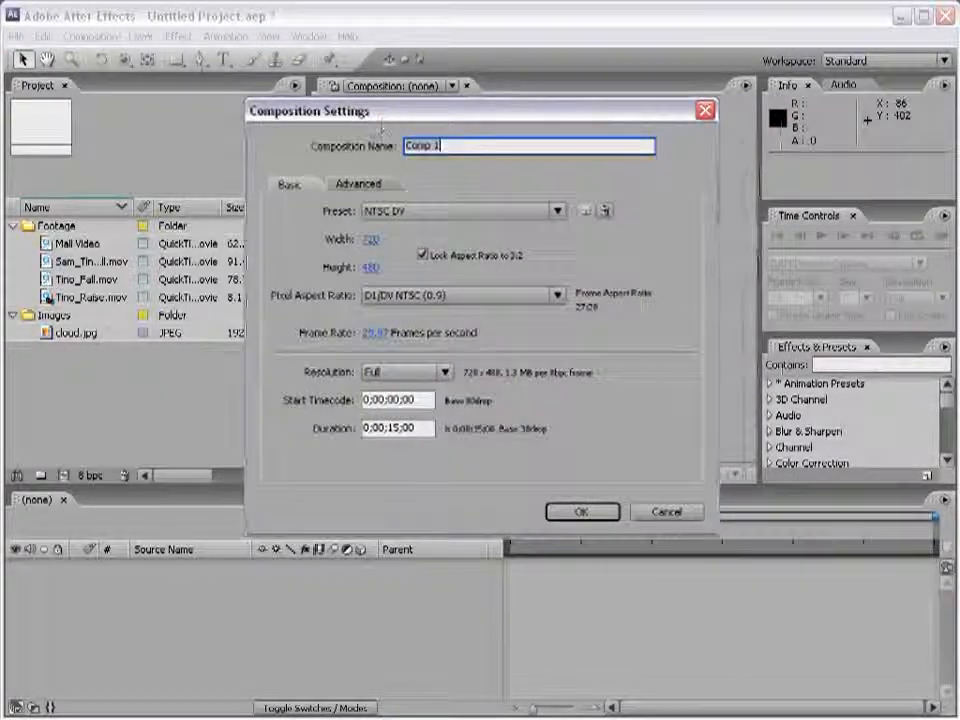
click(395, 211)
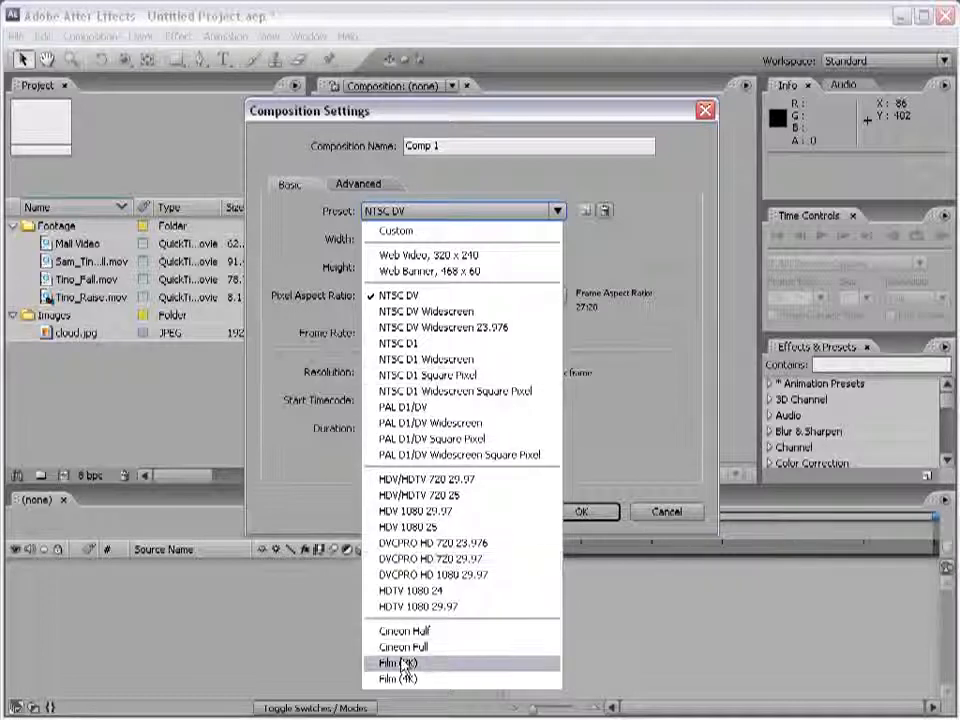
click(416, 298)
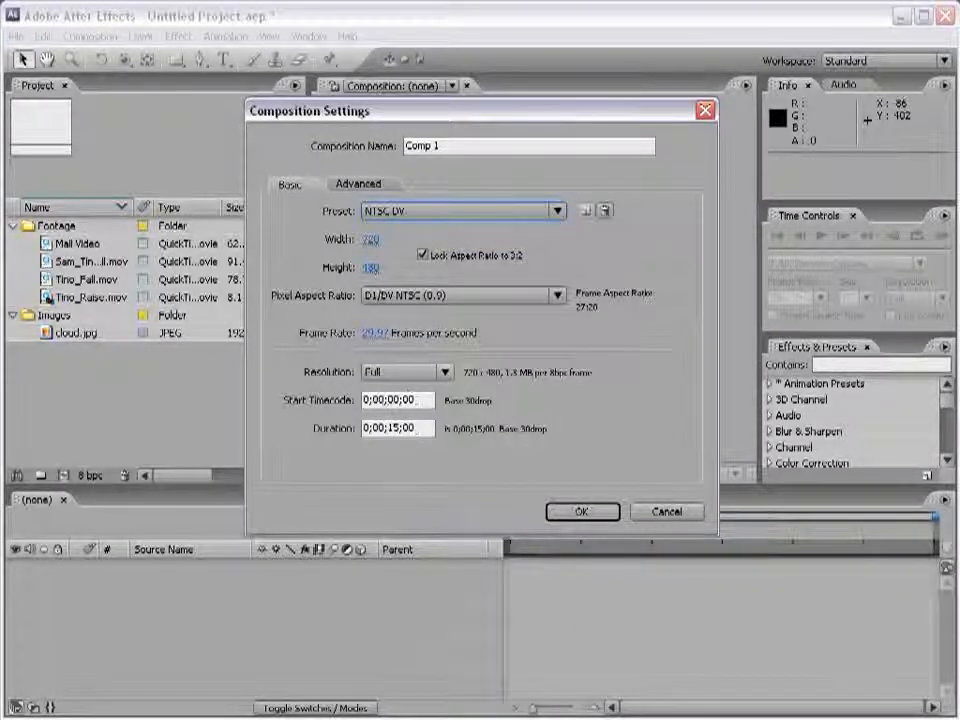
Look over the advanced composition settings and the preset choices, keeping NTSC DV
click(362, 186)
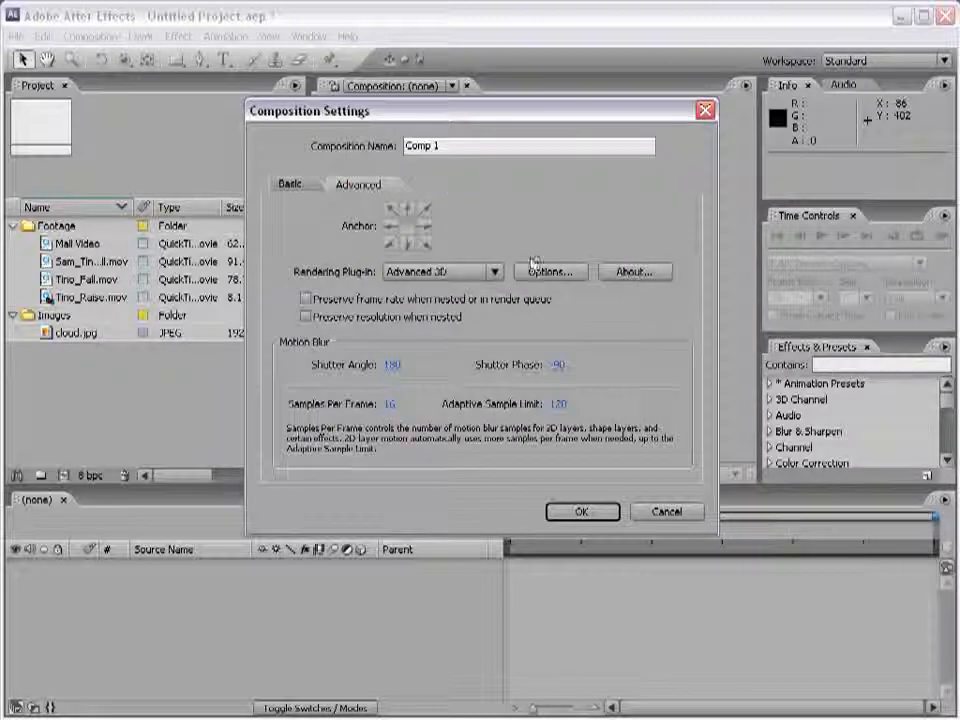
click(290, 185)
click(405, 212)
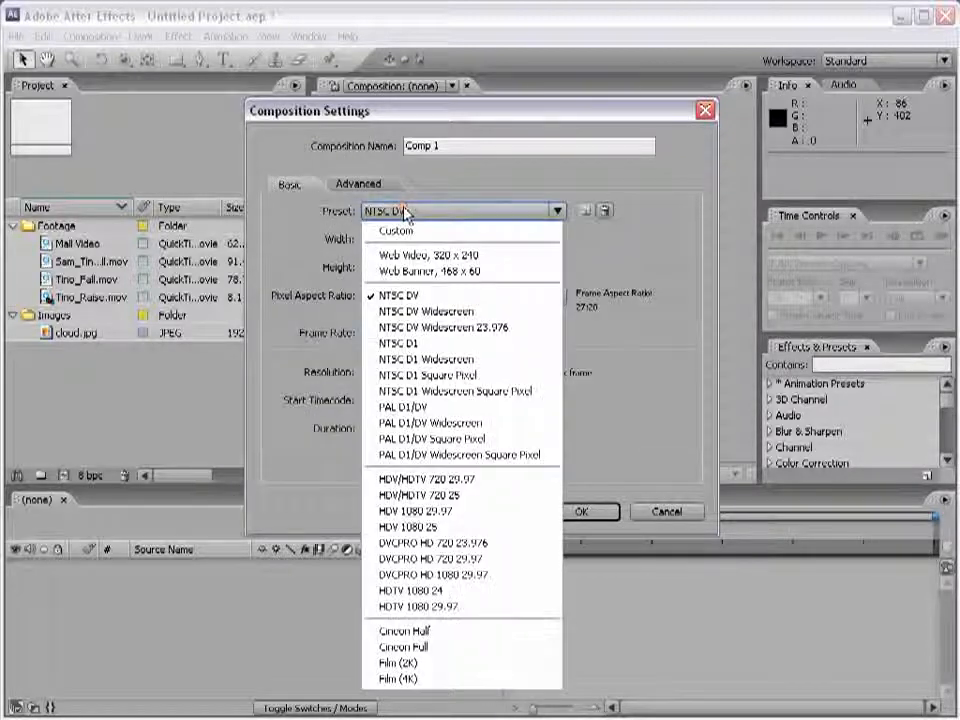
click(405, 300)
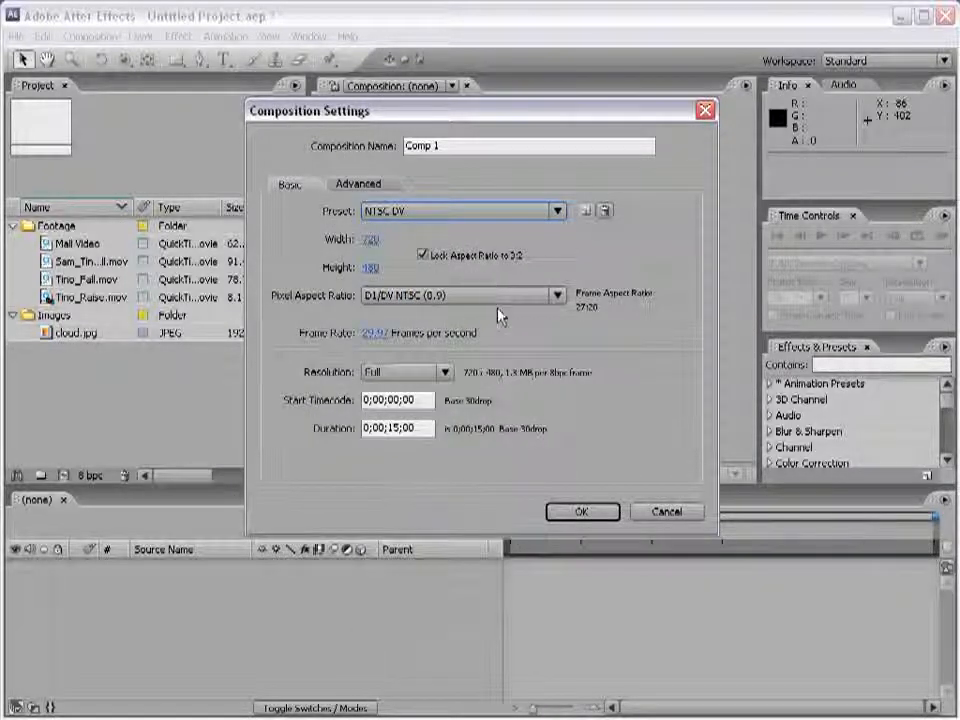
Set the composition's duration to 0;00;30;00 and create the composition
drag(401, 428, 391, 427)
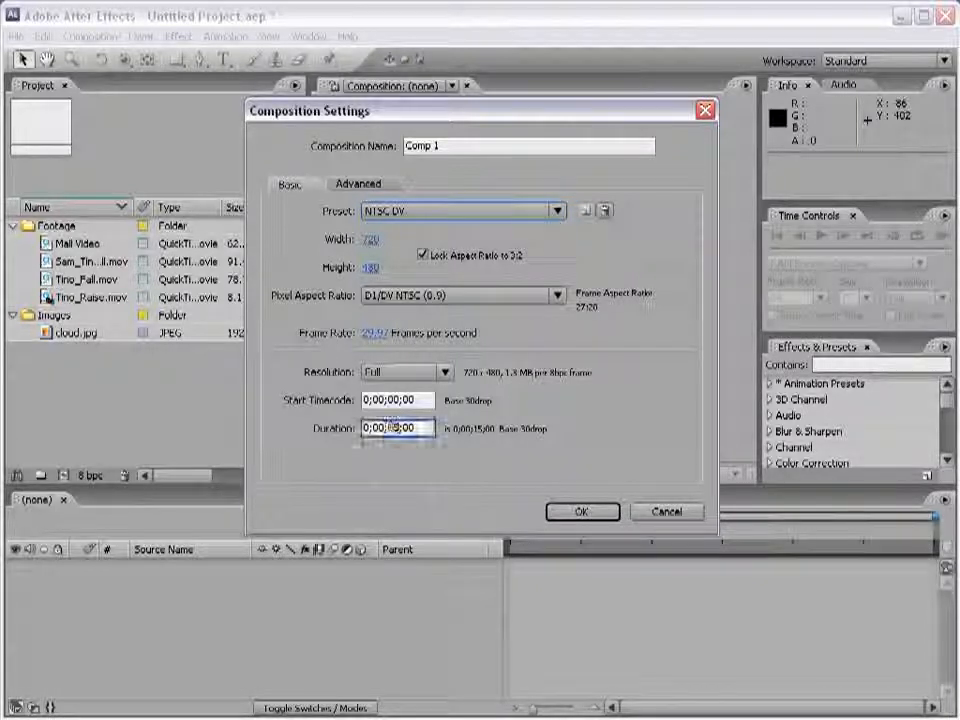
text(10)
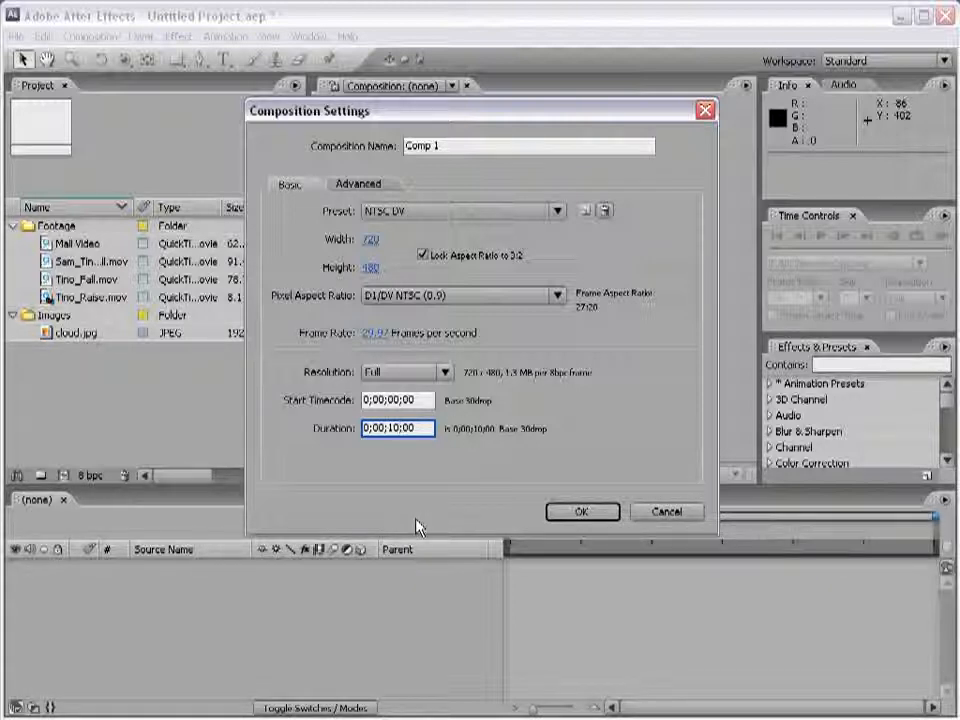
key(BackSpace)
key(BackSpace)
text(30)
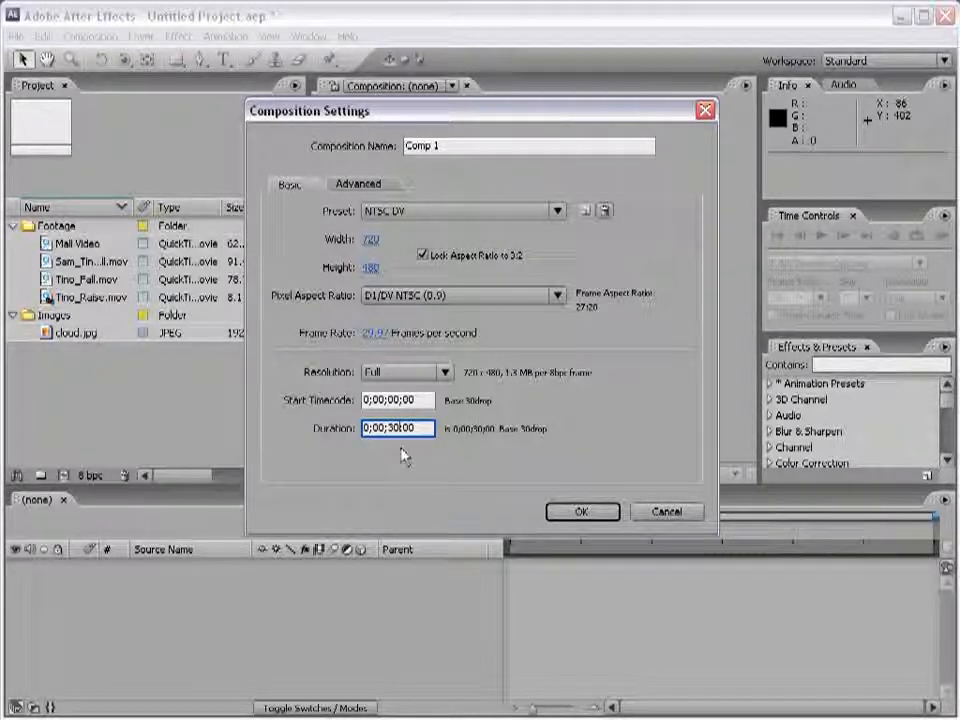
click(584, 512)
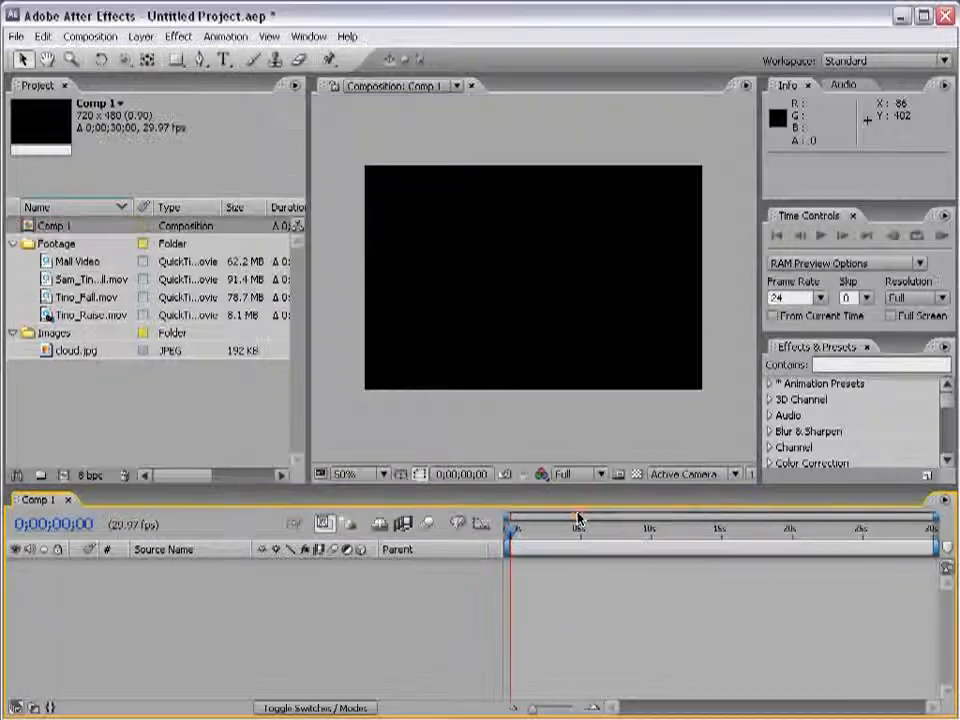
Try placing Mall Video directly in the composition viewer and undo the placement
click(540, 375)
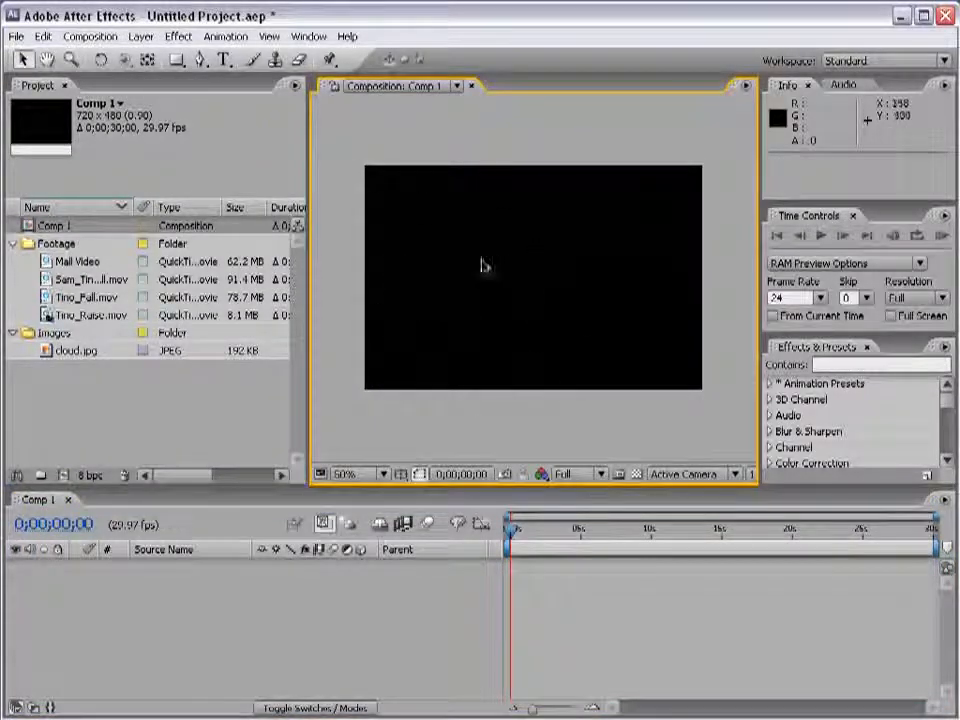
click(165, 572)
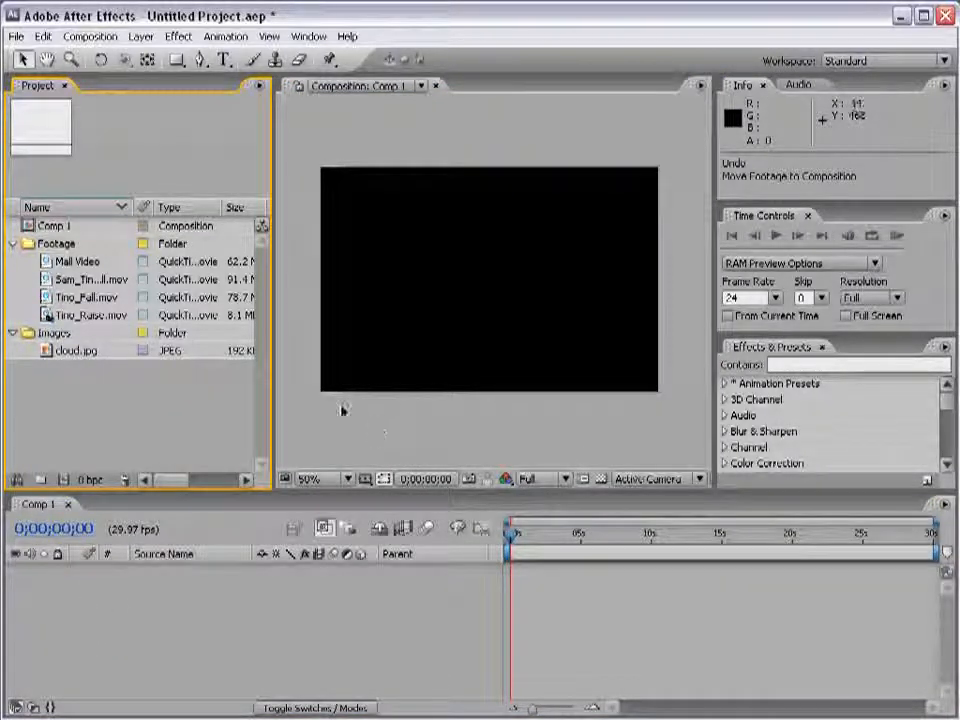
click(44, 261)
drag(44, 261, 489, 284)
key(ctrl+z)
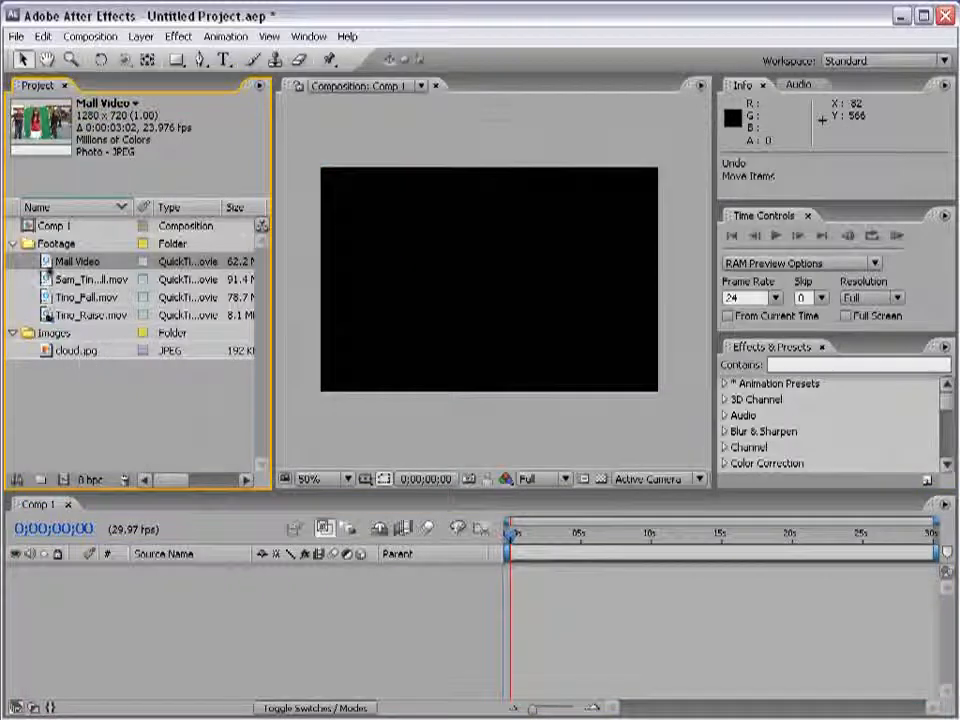
Add Mall Video to the Comp 1 timeline at its start and shift the footage down and slightly left in the frame
drag(80, 261, 508, 575)
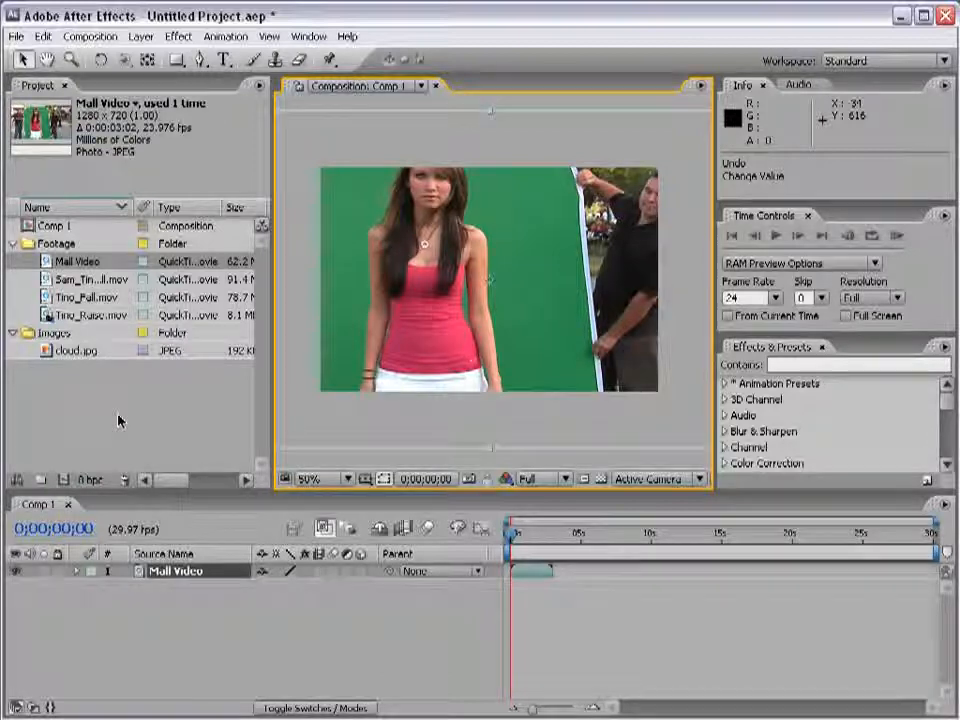
drag(437, 302, 420, 353)
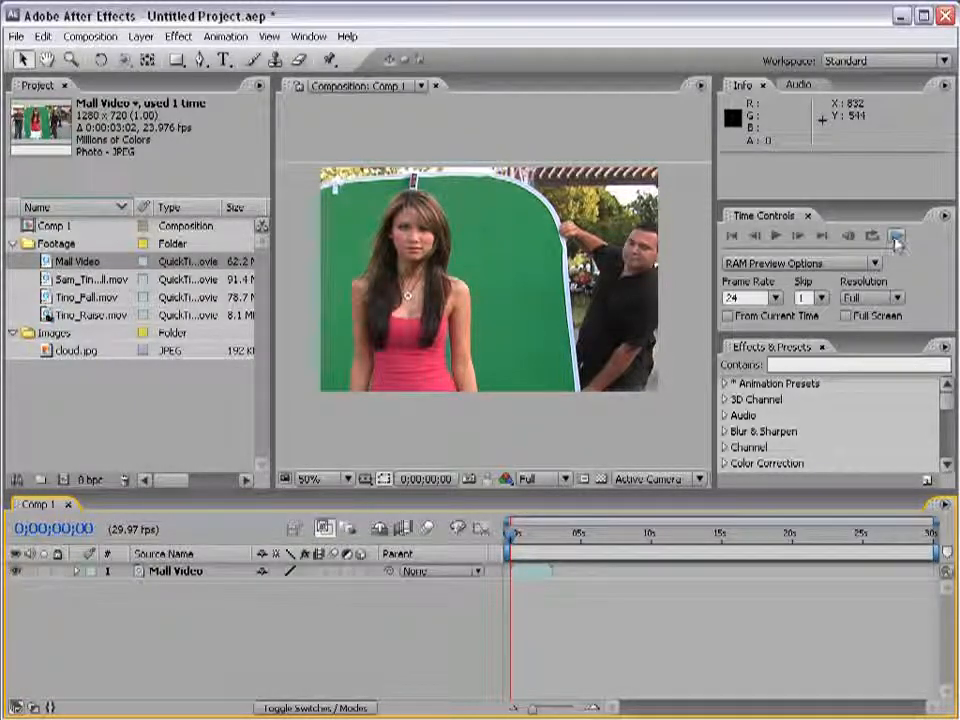
Run a RAM preview of the full-length Comp 1 work area and stop it
click(896, 237)
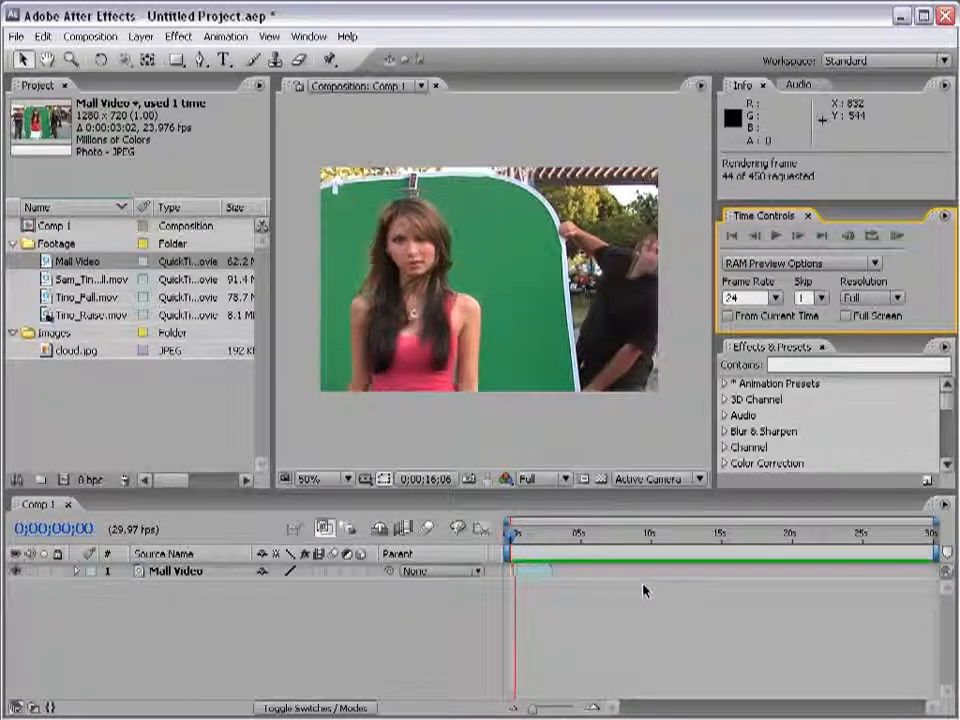
key(space)
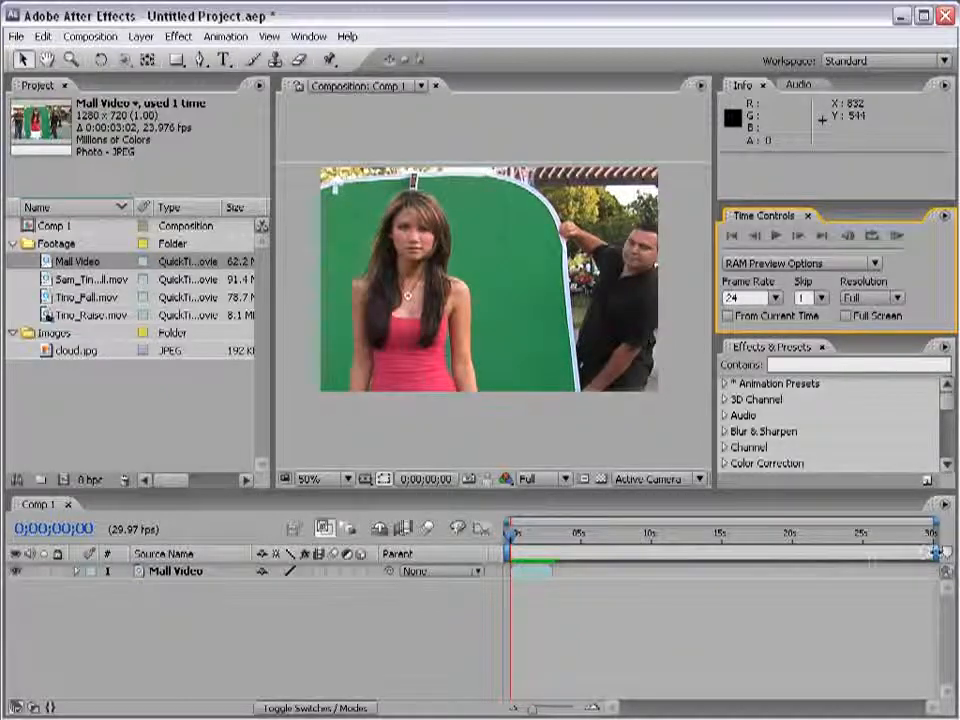
Trim Comp 1's work area to run from 0;00;01;16 to 0;00;02;23 and play a RAM preview of it
drag(935, 552, 549, 596)
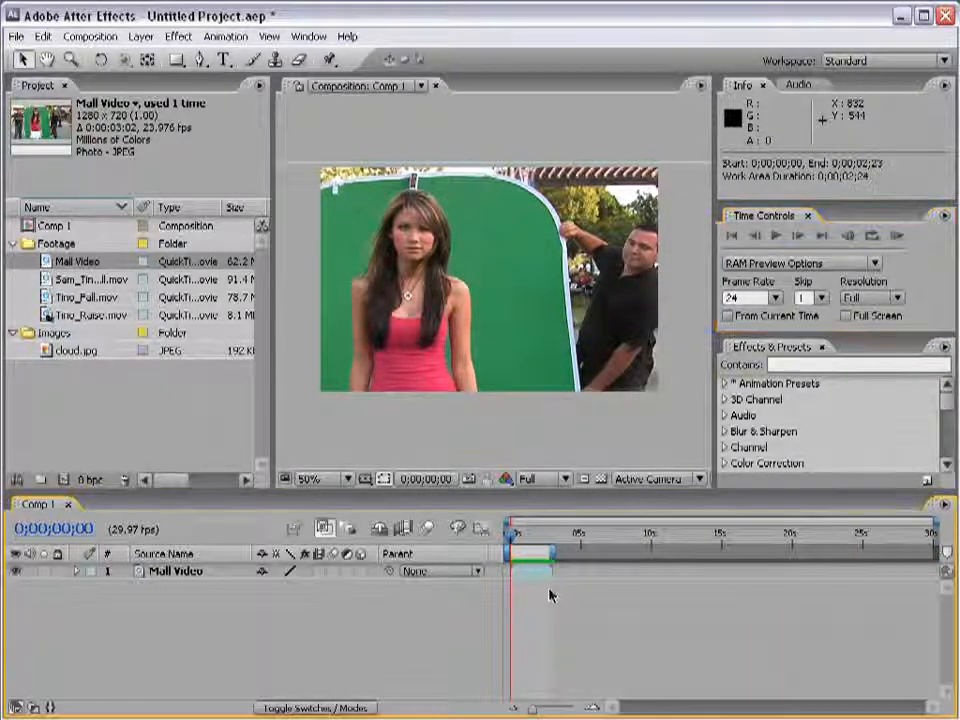
drag(512, 552, 535, 566)
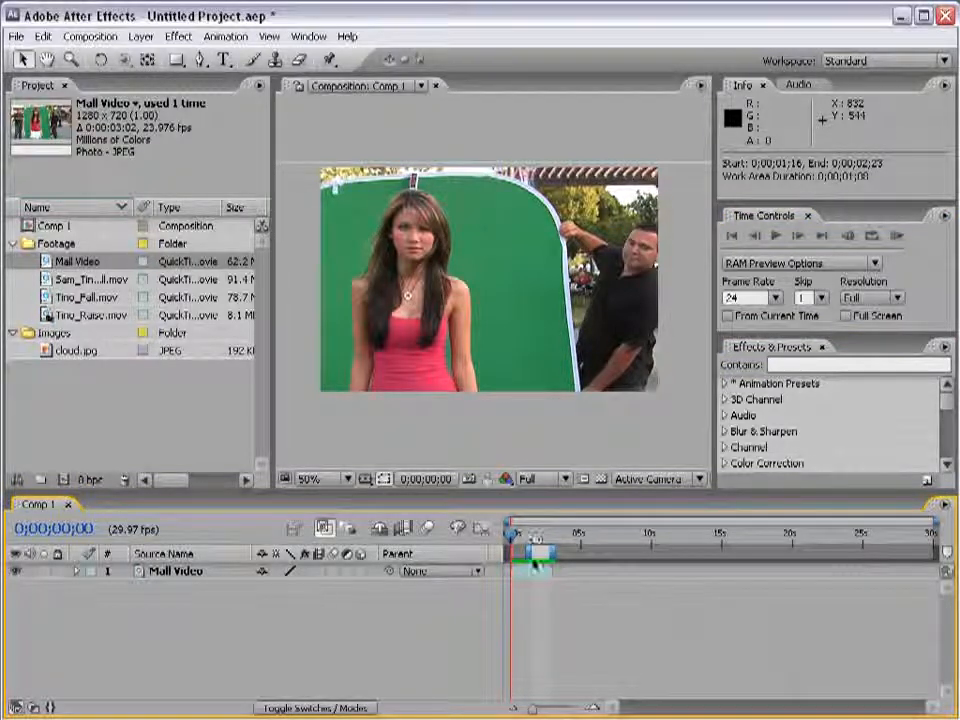
click(896, 236)
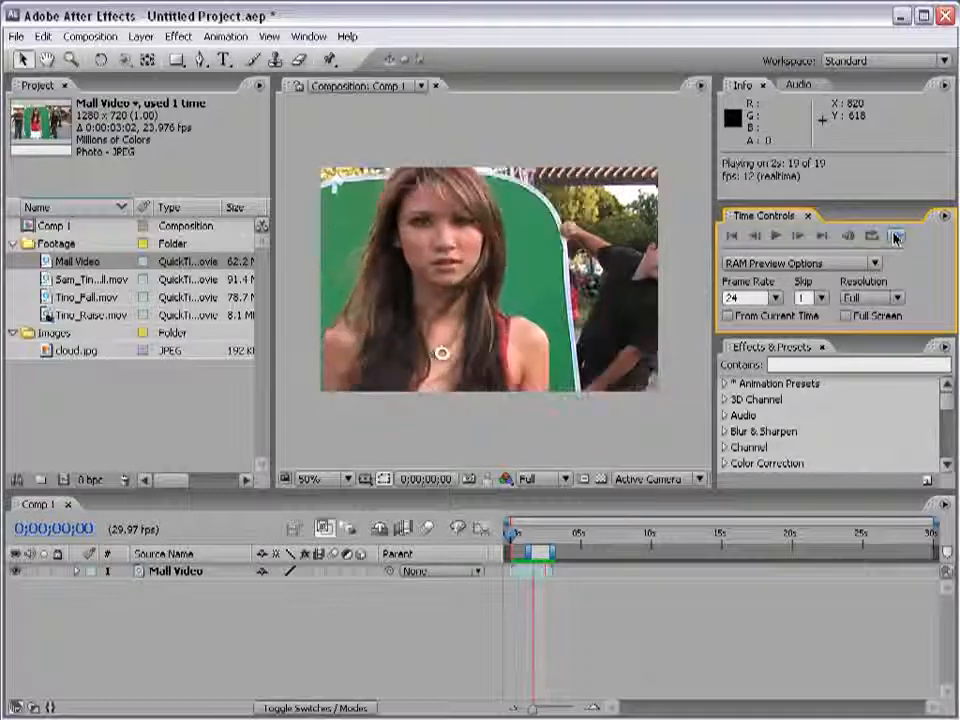
Stop the running preview and set the RAM preview frame skip to 0, keeping the frame rate at 24
click(943, 261)
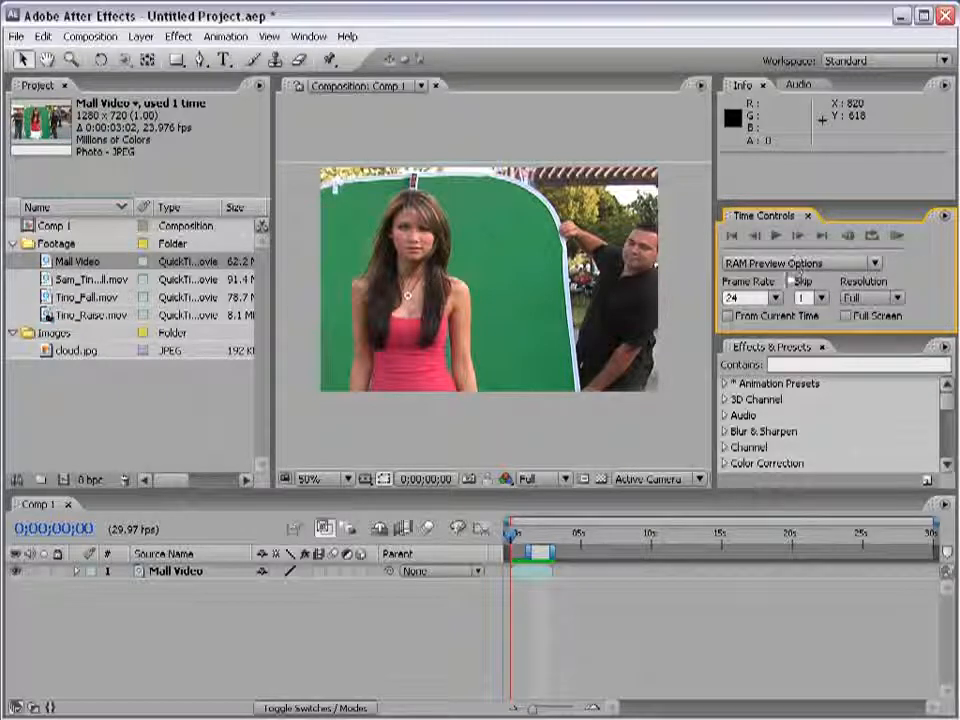
click(776, 298)
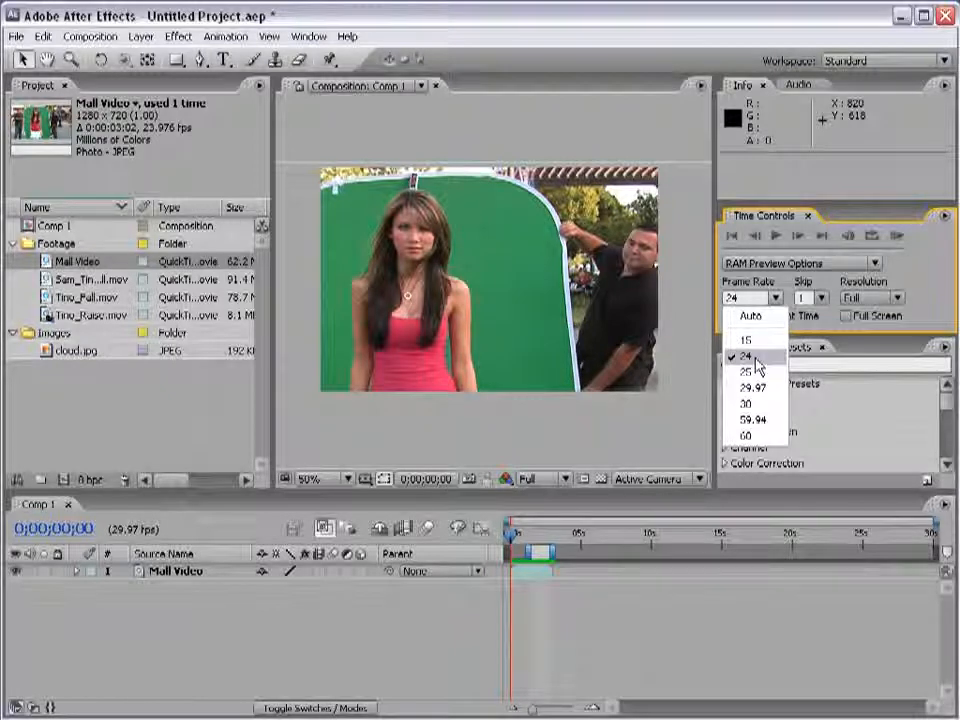
click(810, 298)
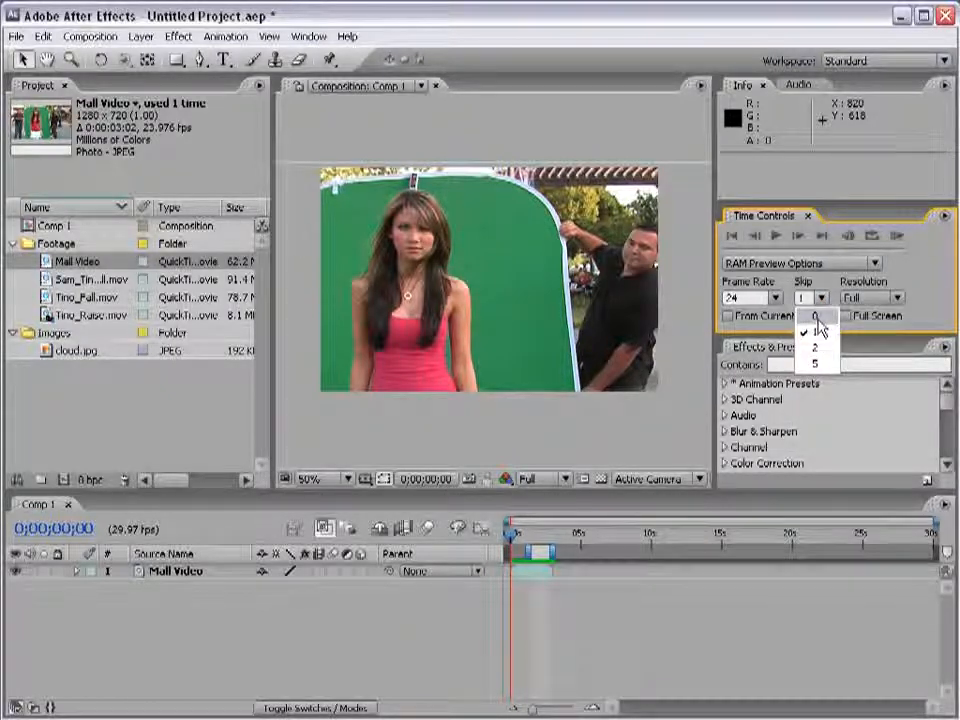
click(816, 315)
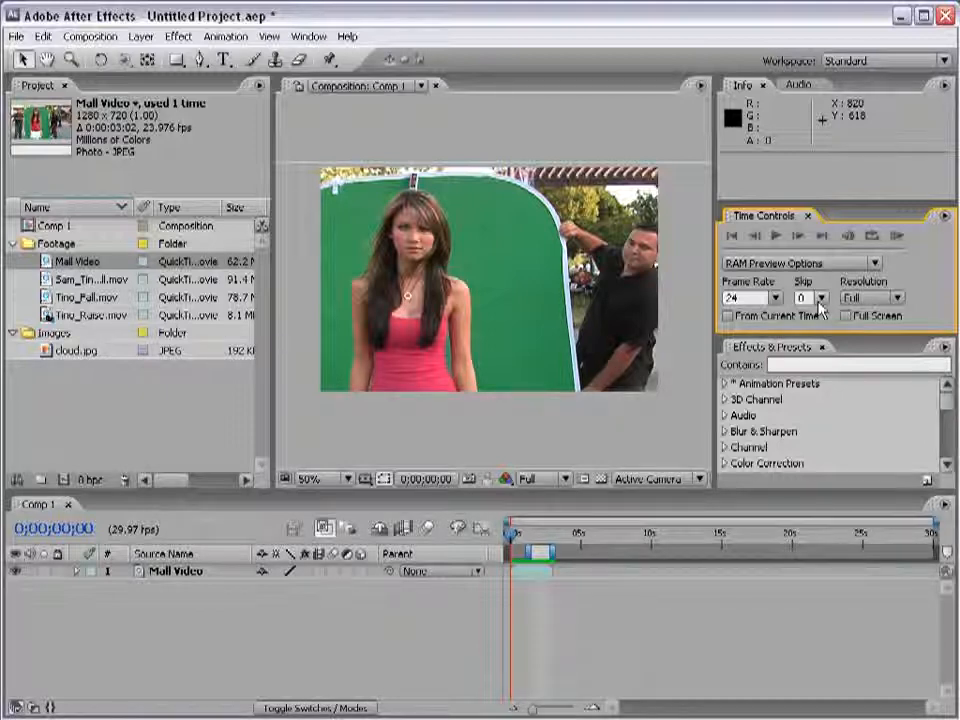
Try Half and Quarter as the RAM preview resolution
click(876, 298)
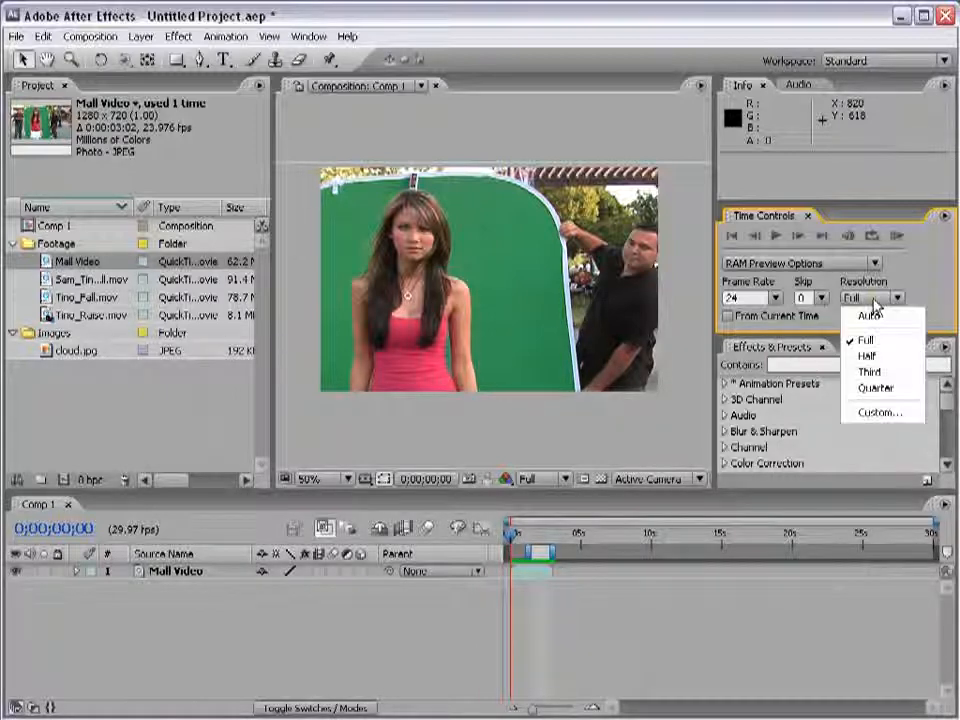
click(894, 360)
click(876, 298)
click(878, 387)
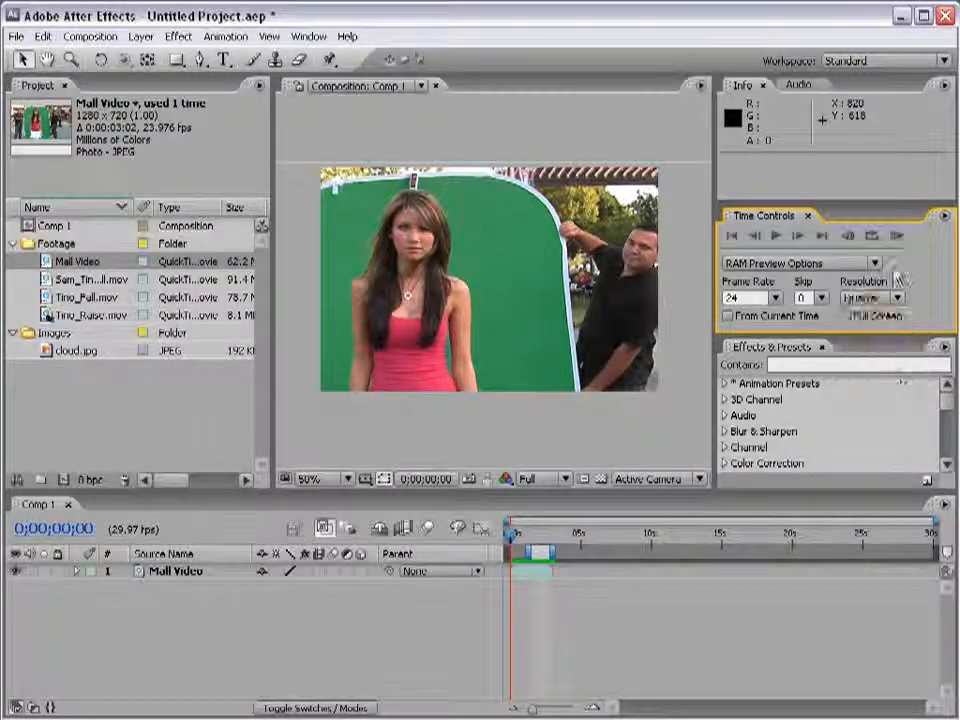
click(897, 237)
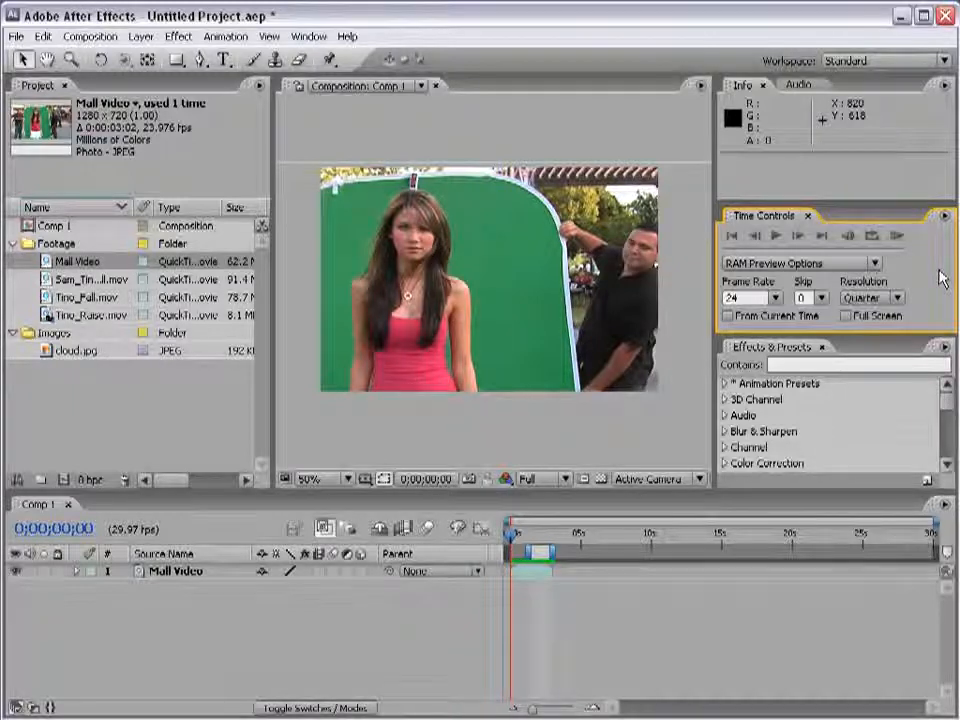
Set the RAM preview resolution to Auto and the Comp 1 viewer resolution to Half
click(897, 297)
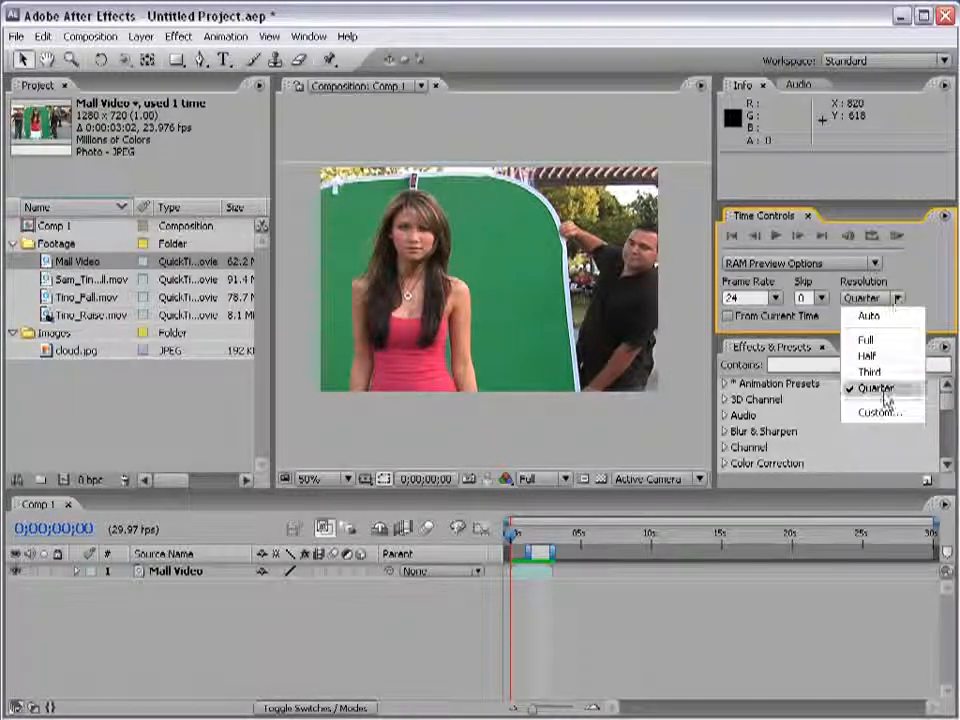
click(880, 316)
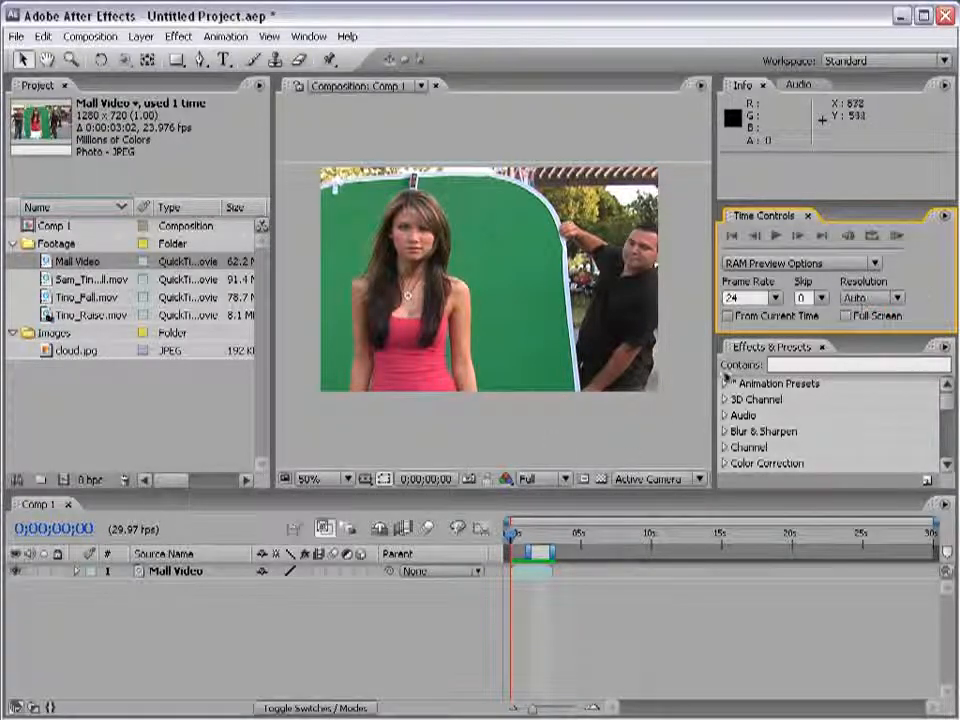
click(535, 480)
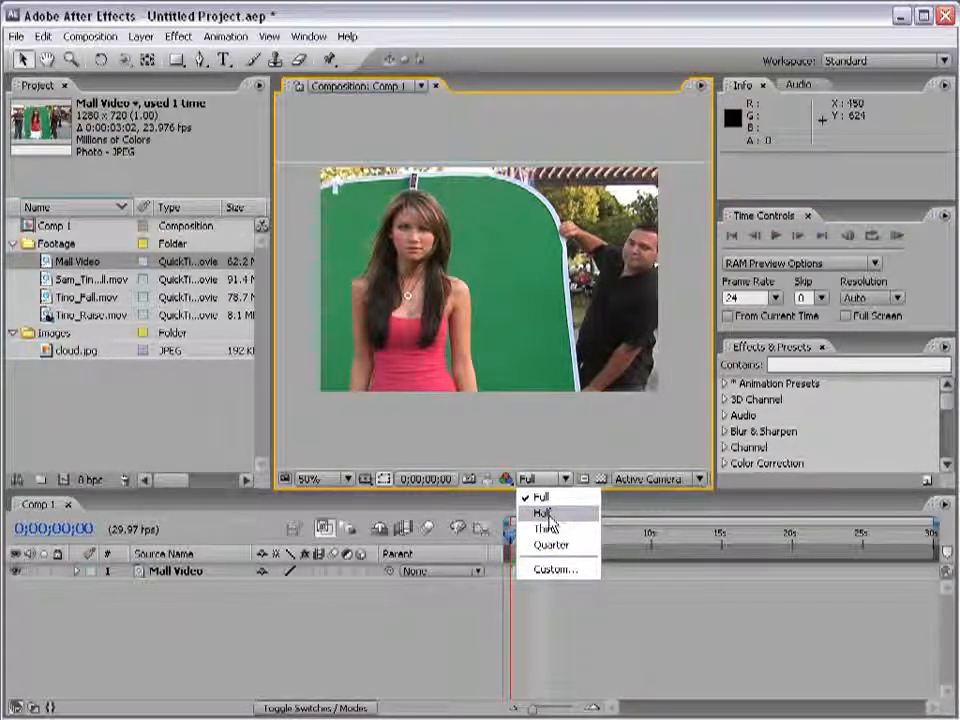
click(544, 513)
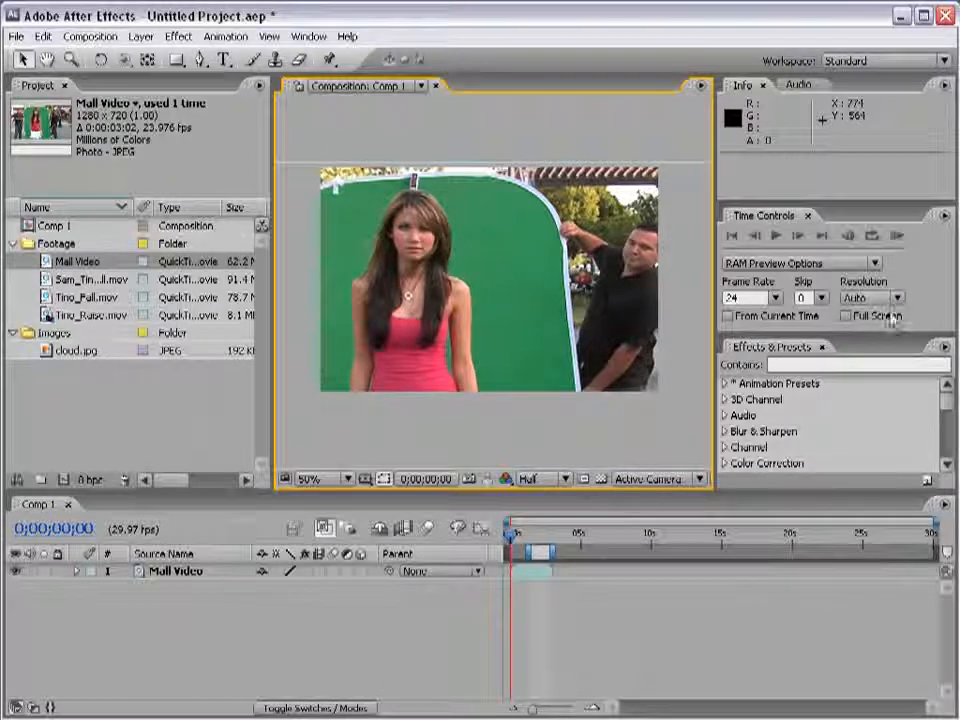
Try the preview audio toggle and cycle through the preview loop modes
click(848, 241)
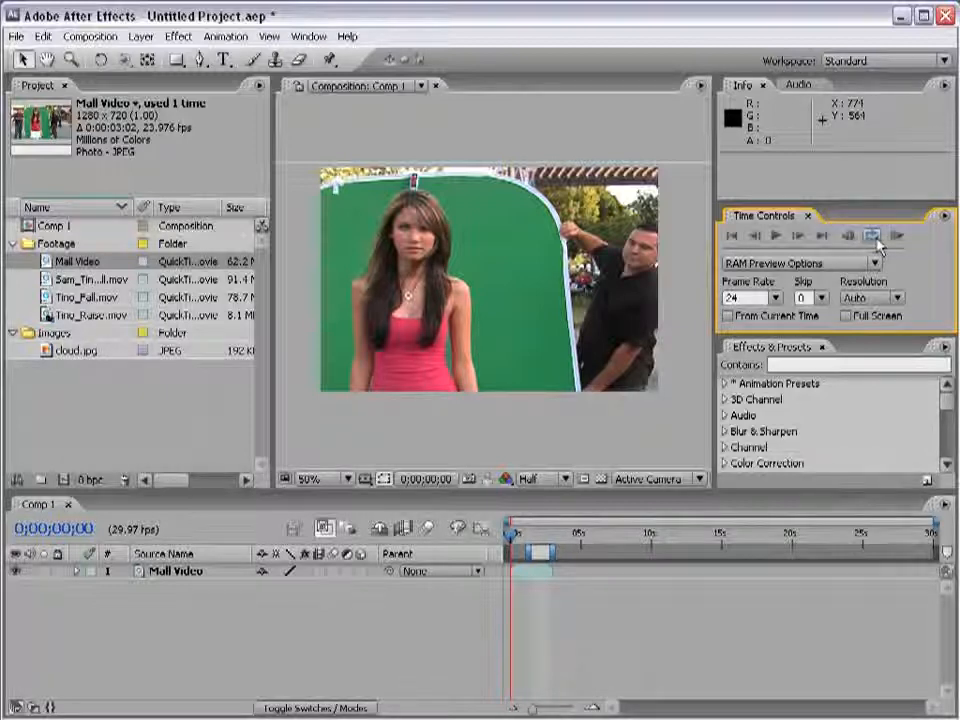
click(876, 241)
click(874, 238)
click(879, 239)
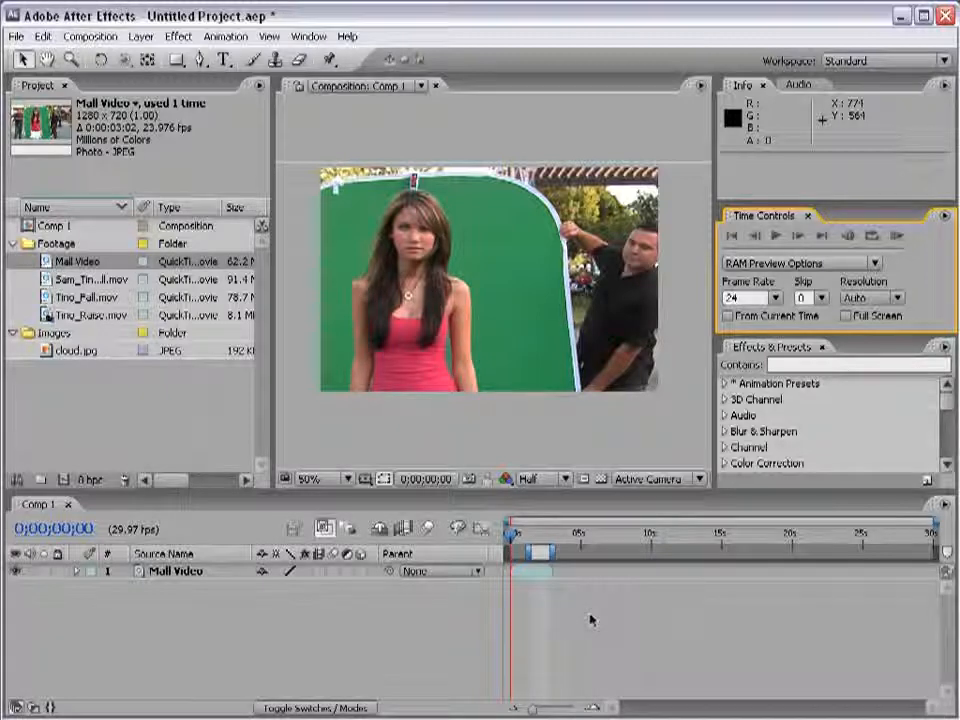
Run a RAM preview of Comp 1's work area at the viewer's Half resolution and stop it
key(KP_0)
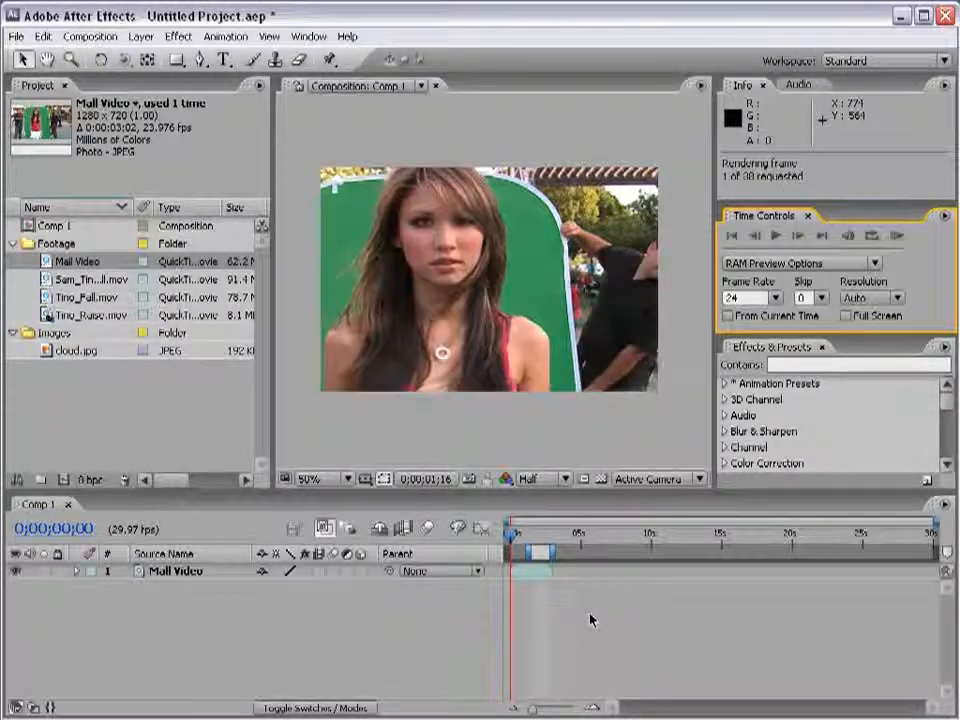
key(space)
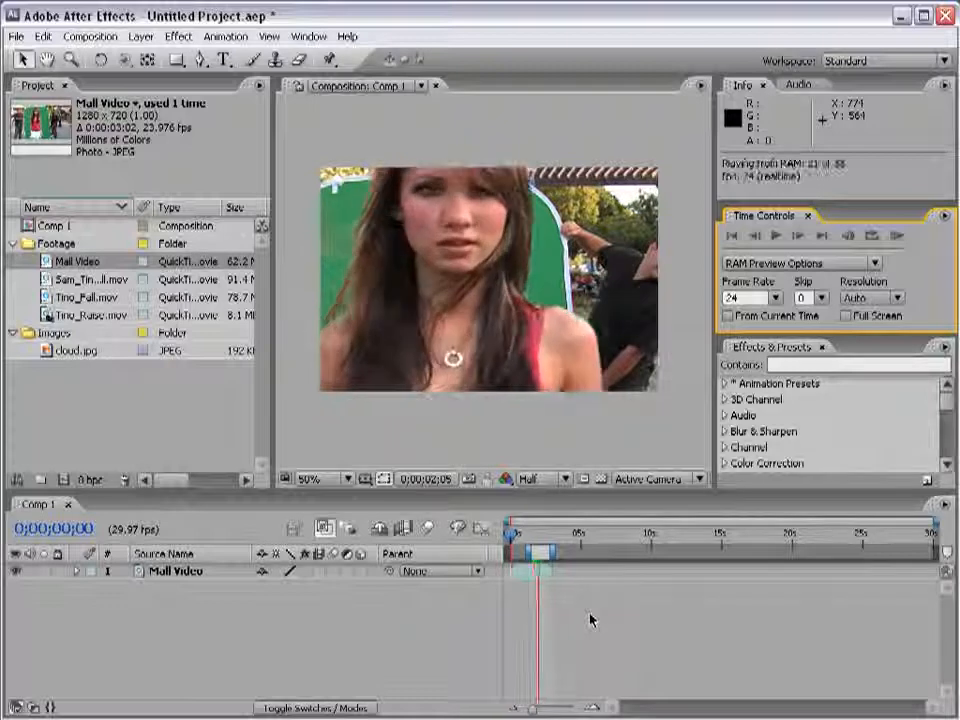
key(space)
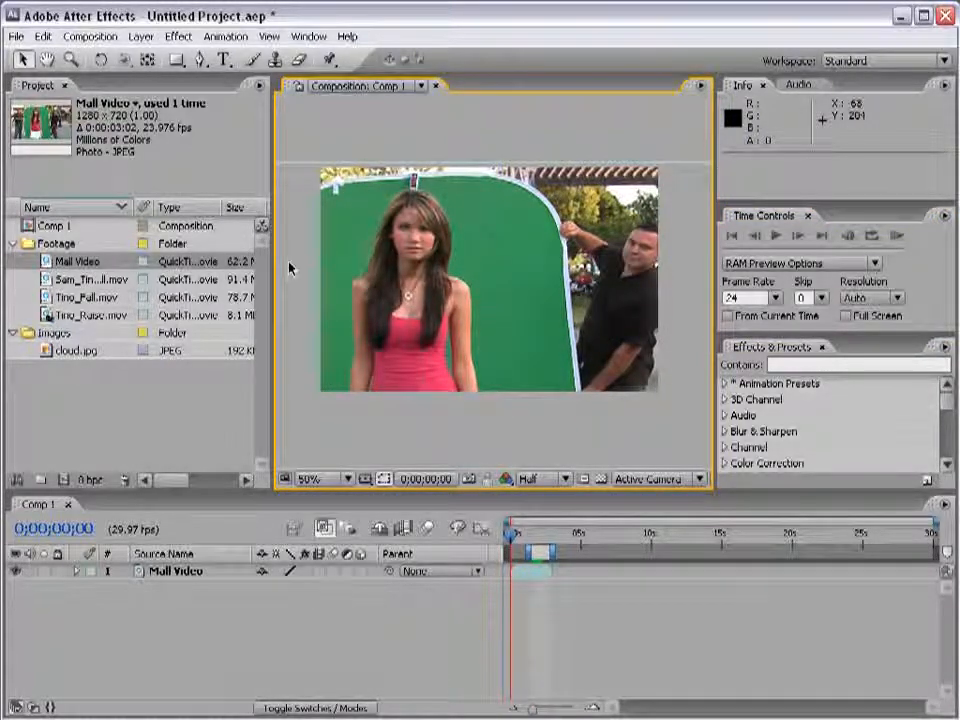
Examine Comp 1 in the viewer at 100% and 25% magnification and return to 50%
click(310, 479)
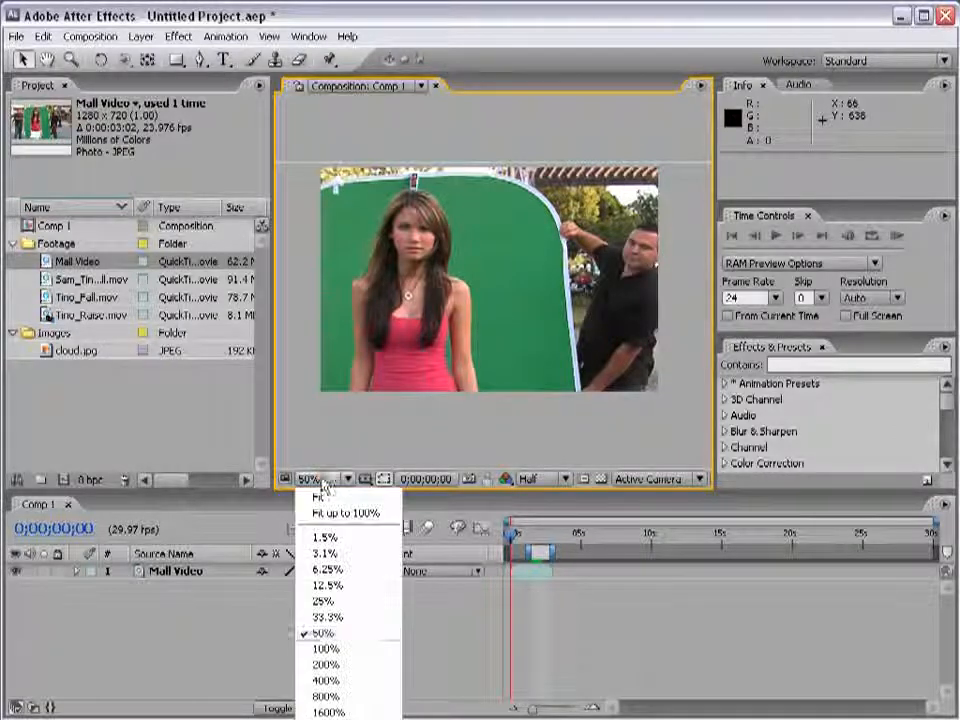
click(340, 649)
click(313, 482)
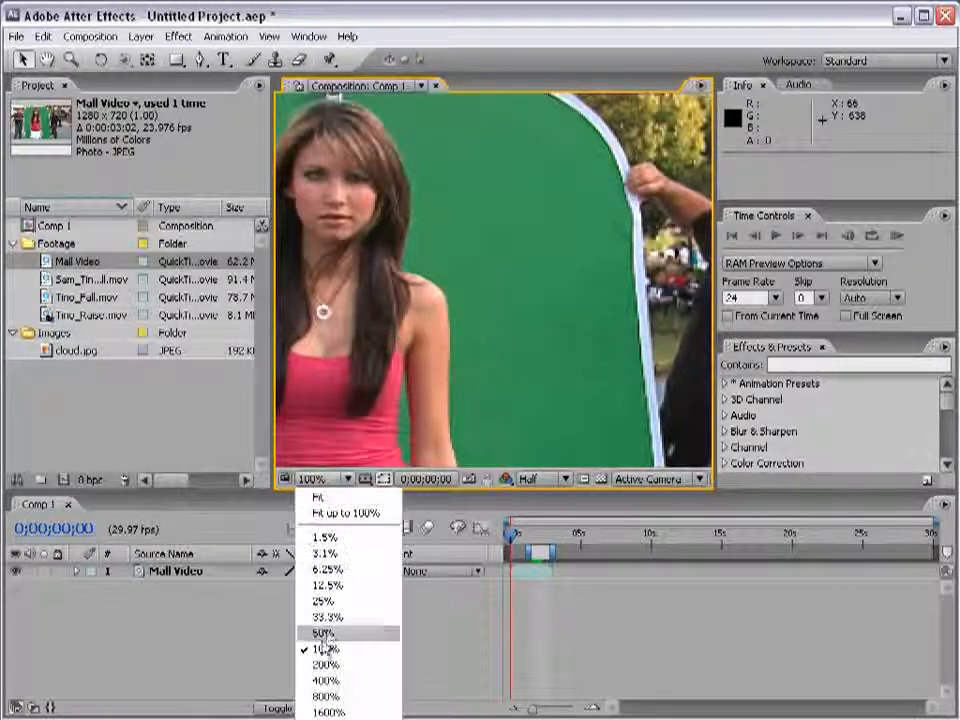
click(321, 632)
scroll(436, 262, down, 4)
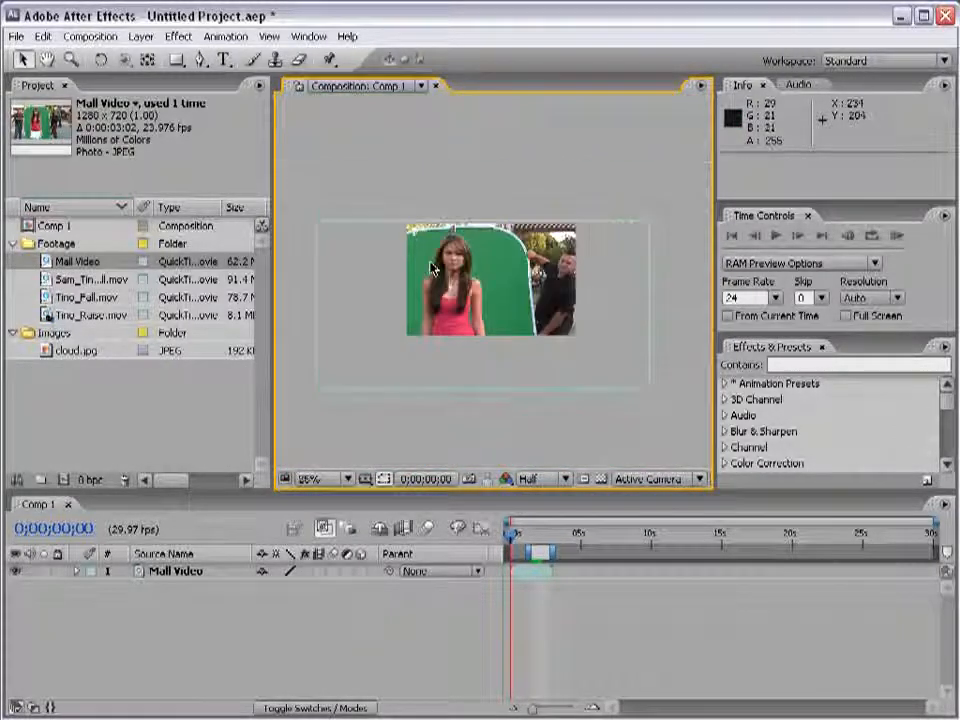
scroll(438, 268, up, 4)
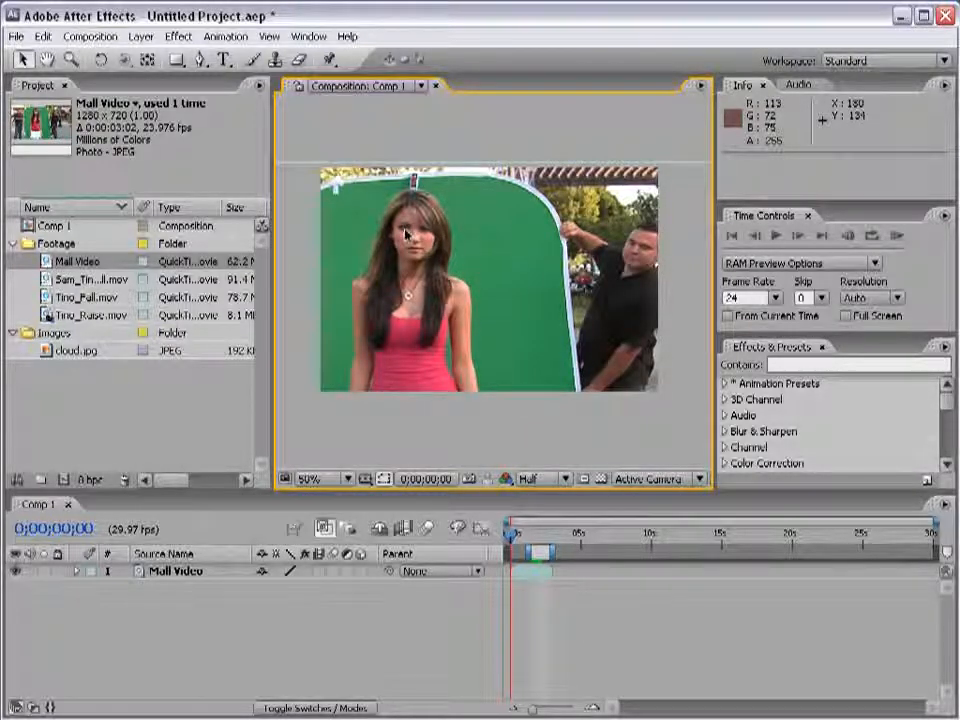
scroll(406, 234, up, 4)
scroll(407, 234, down, 3)
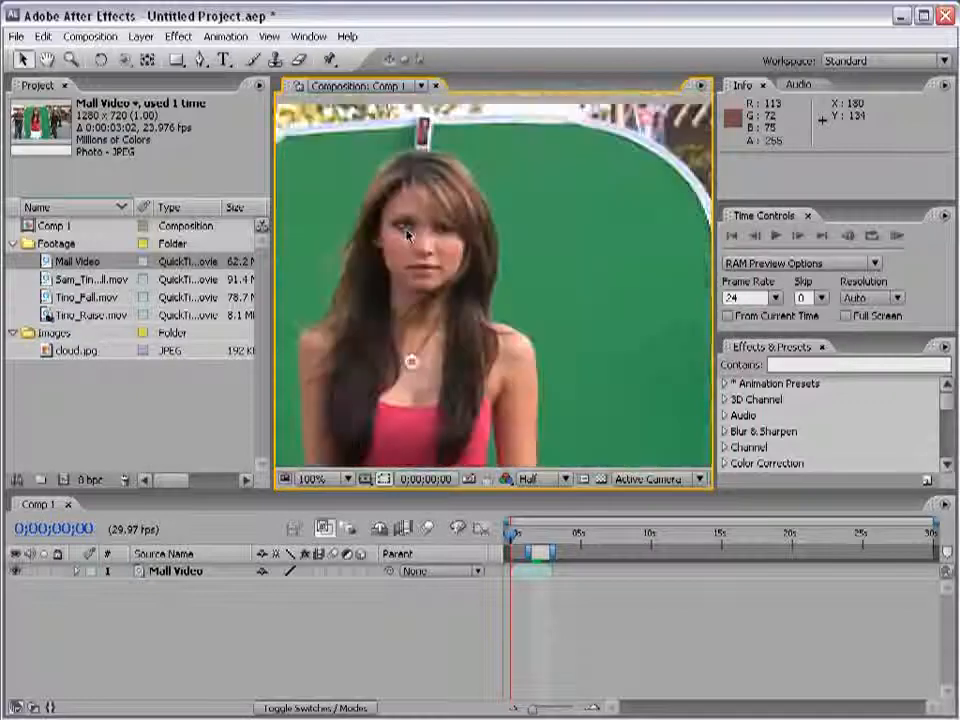
scroll(406, 234, down, 1)
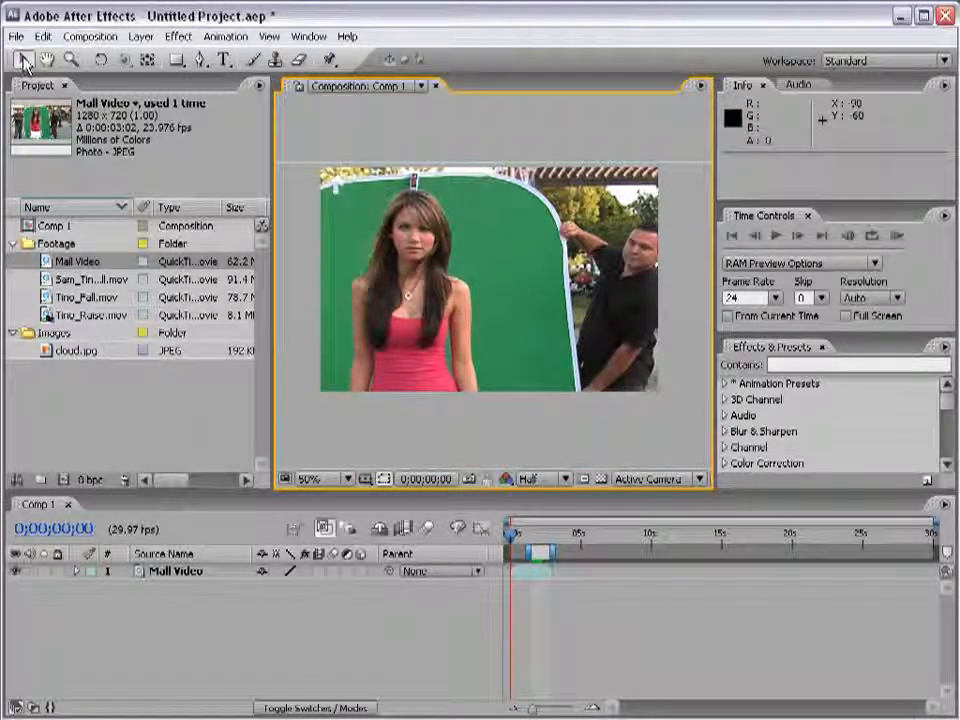
click(858, 62)
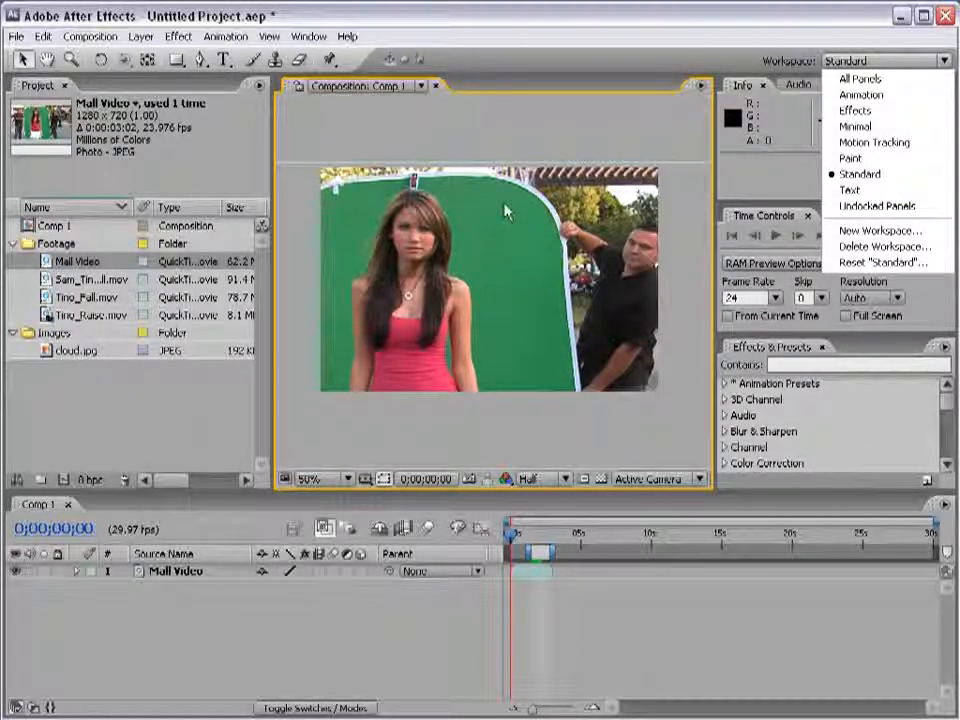
click(499, 16)
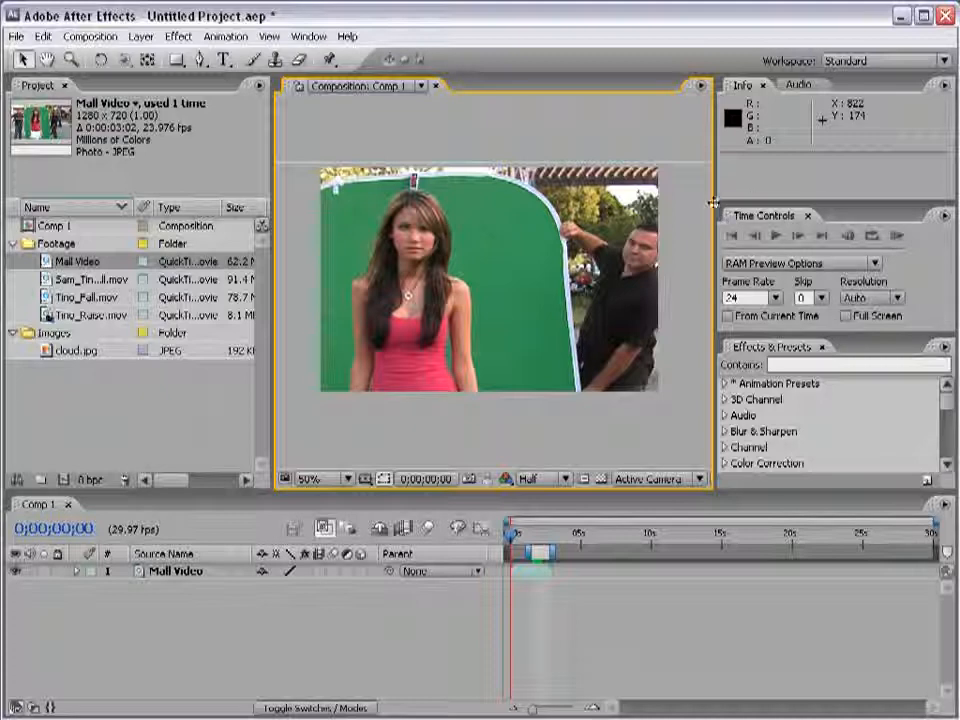
Make the Effects & Presets panel shorter and the Composition panel slightly wider
mouse_move(784, 338)
mouse_down()
mouse_move(786, 283)
mouse_move(784, 358)
mouse_up()
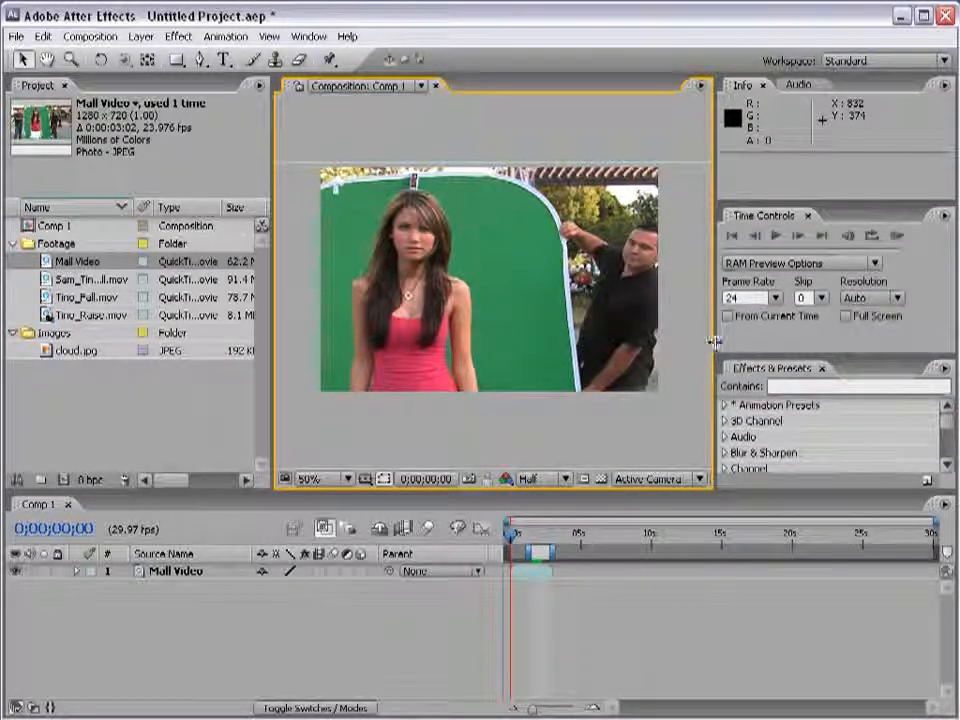
mouse_move(716, 339)
mouse_down()
mouse_move(733, 339)
mouse_move(722, 343)
mouse_up()
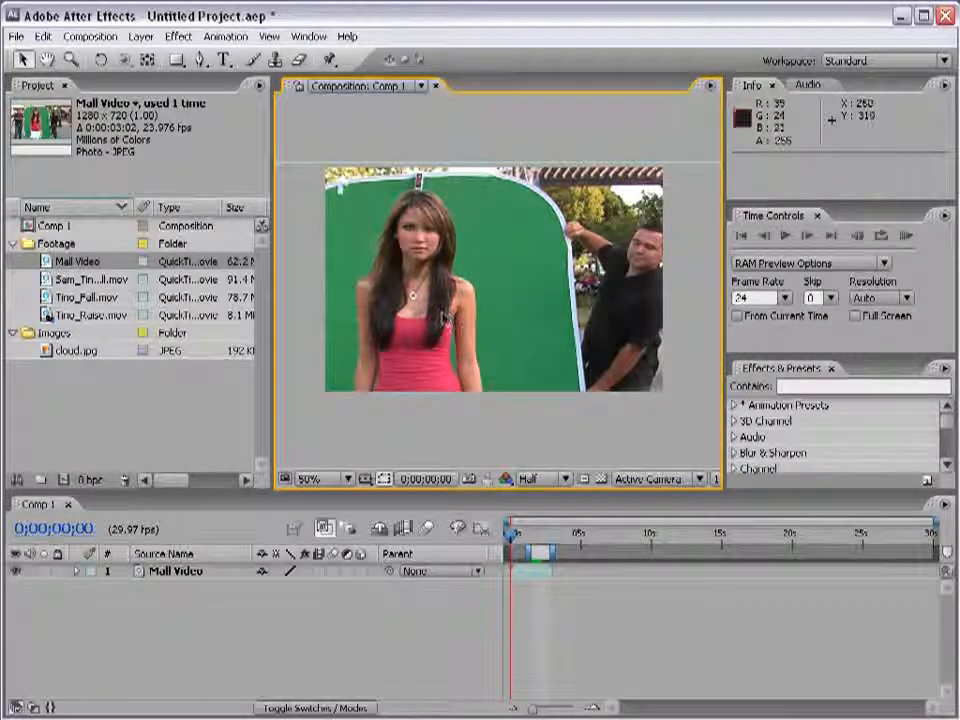
View the Composition, Project and Timeline panels maximized in turn, restoring the layout each time
key(grave)
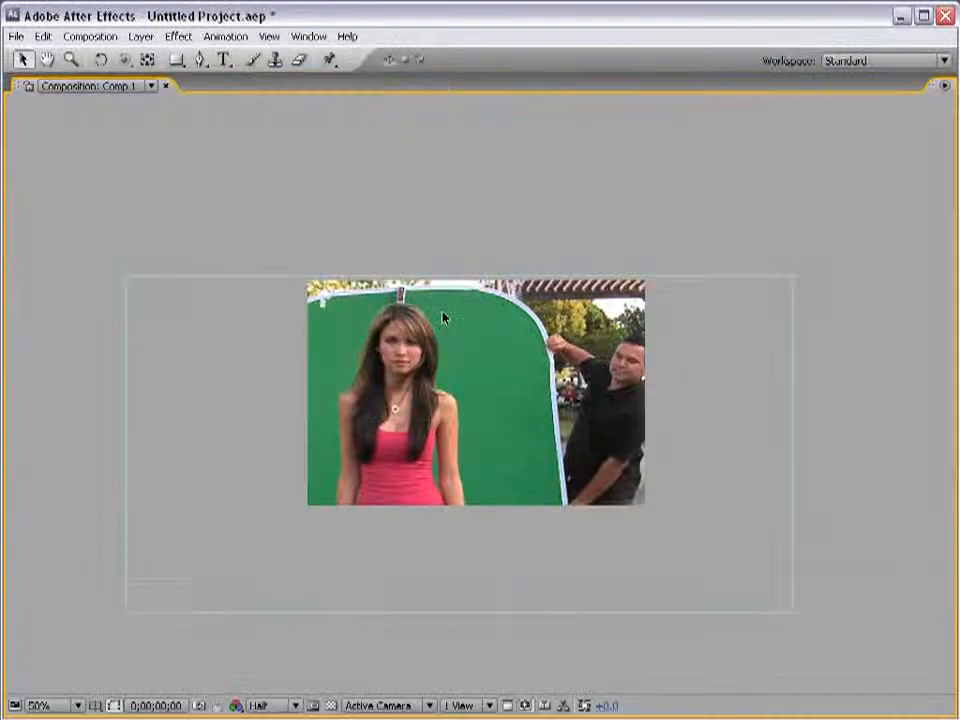
key(grave)
key(grave)
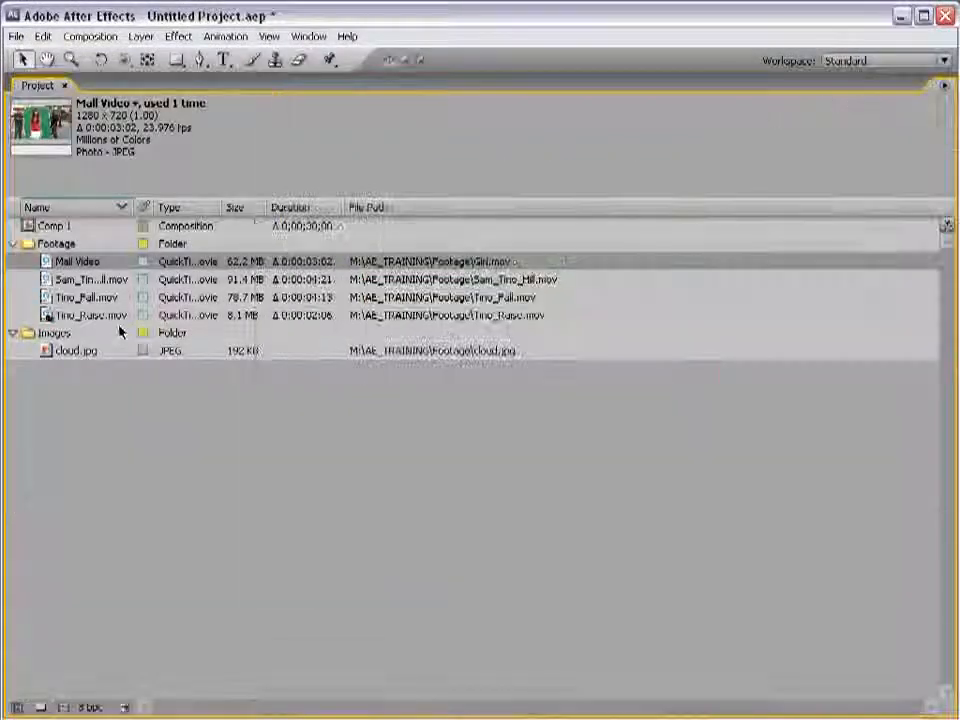
key(grave)
key(grave)
key(grave)
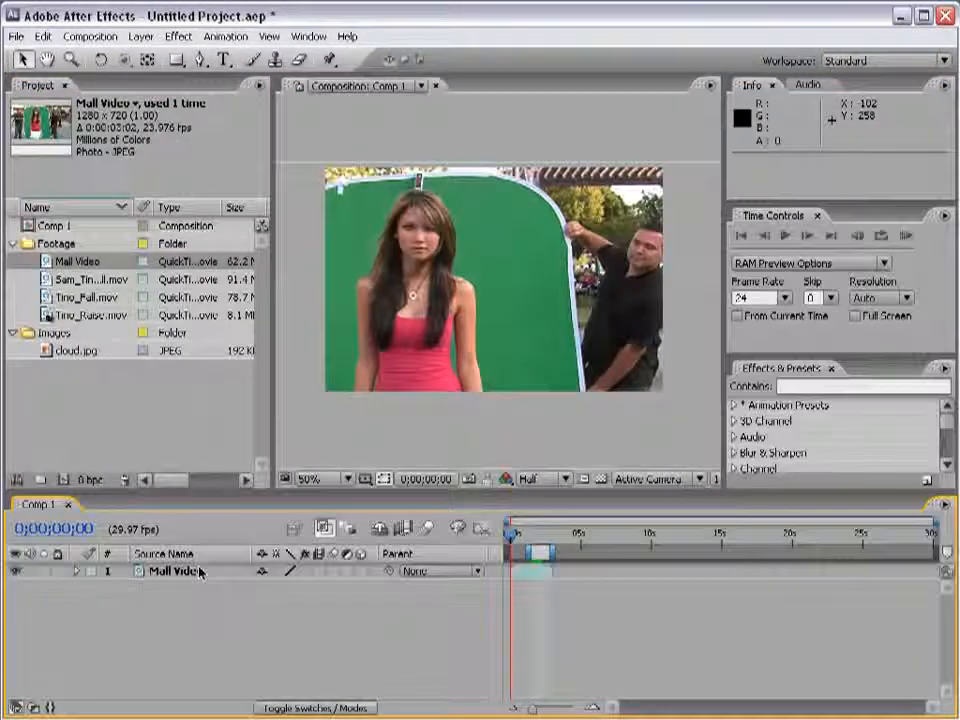
key(grave)
key(grave)
View the composition maximized at 100%, restore the layout at 50% magnification and reposition the frame in the viewer
key(grave)
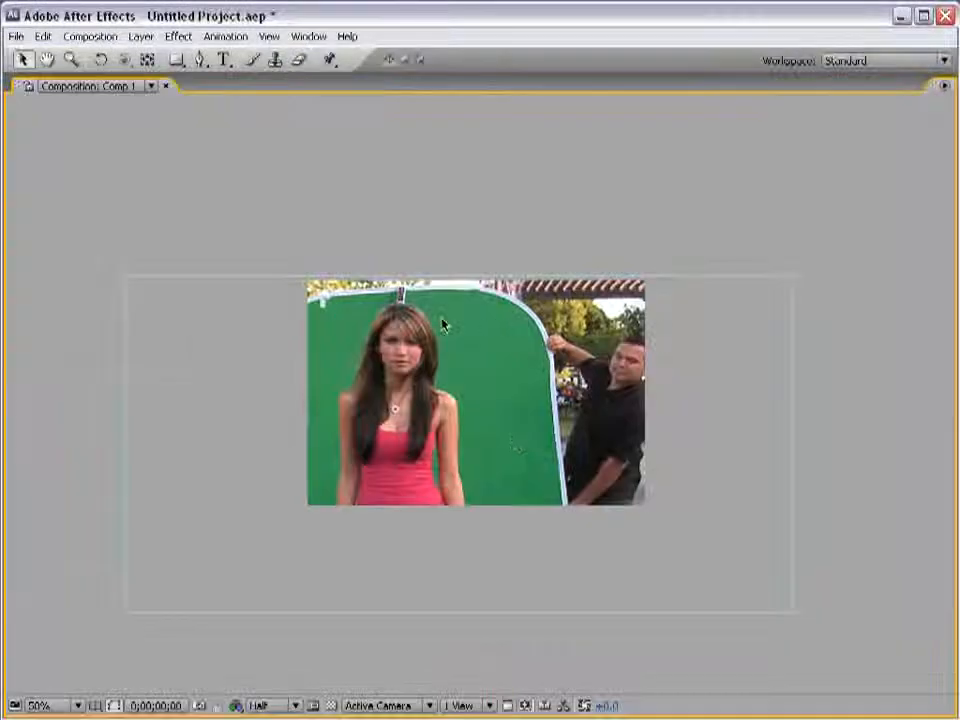
key(period)
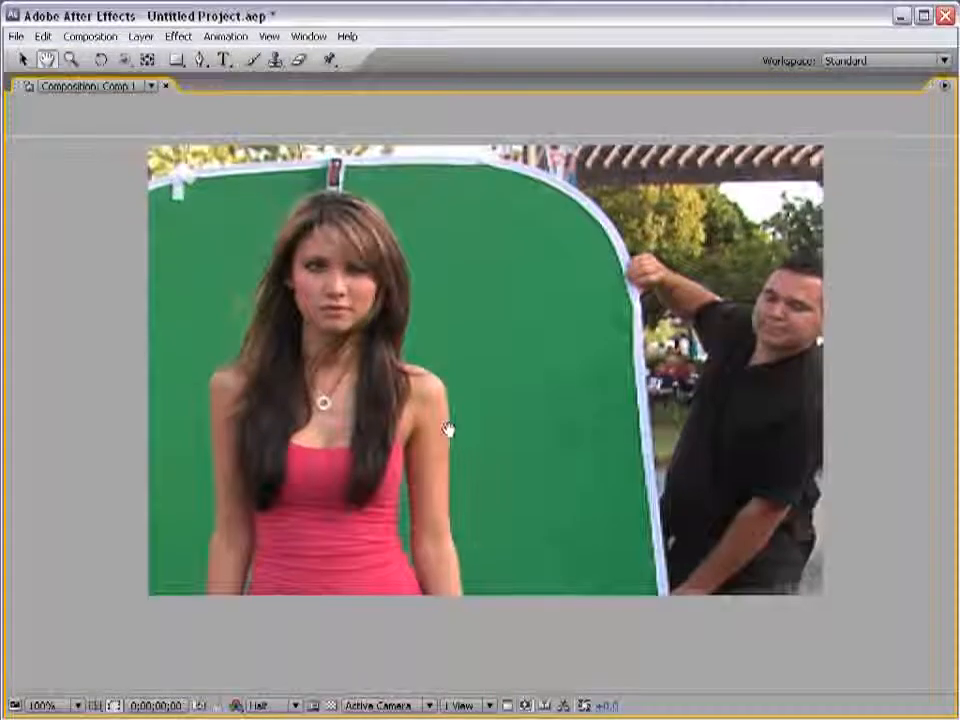
key(grave)
key(comma)
key(h)
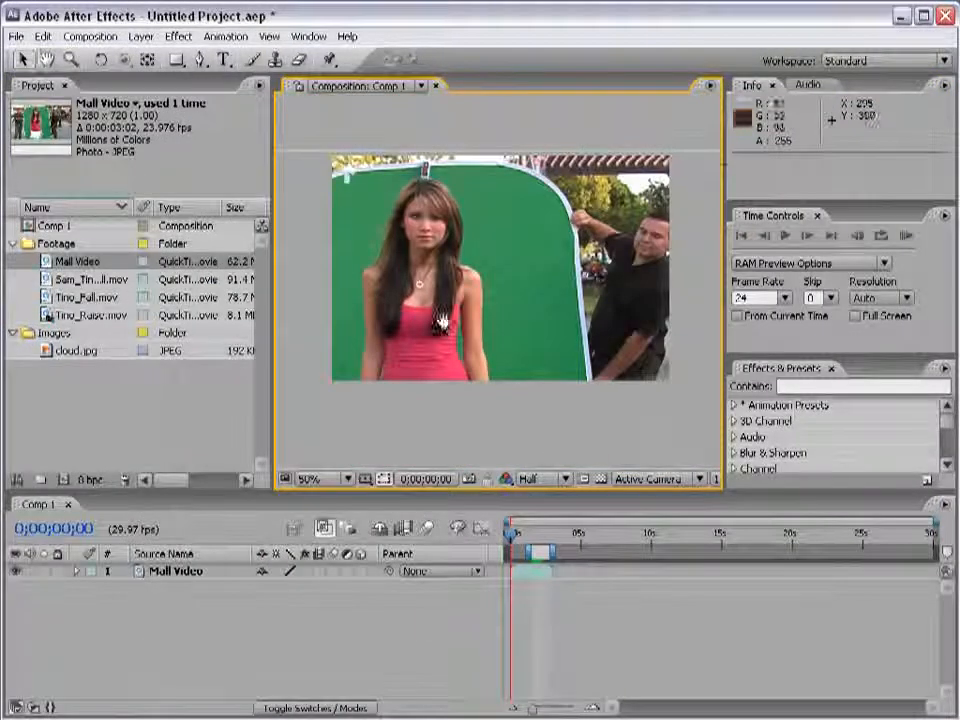
drag(394, 361, 376, 389)
key(v)
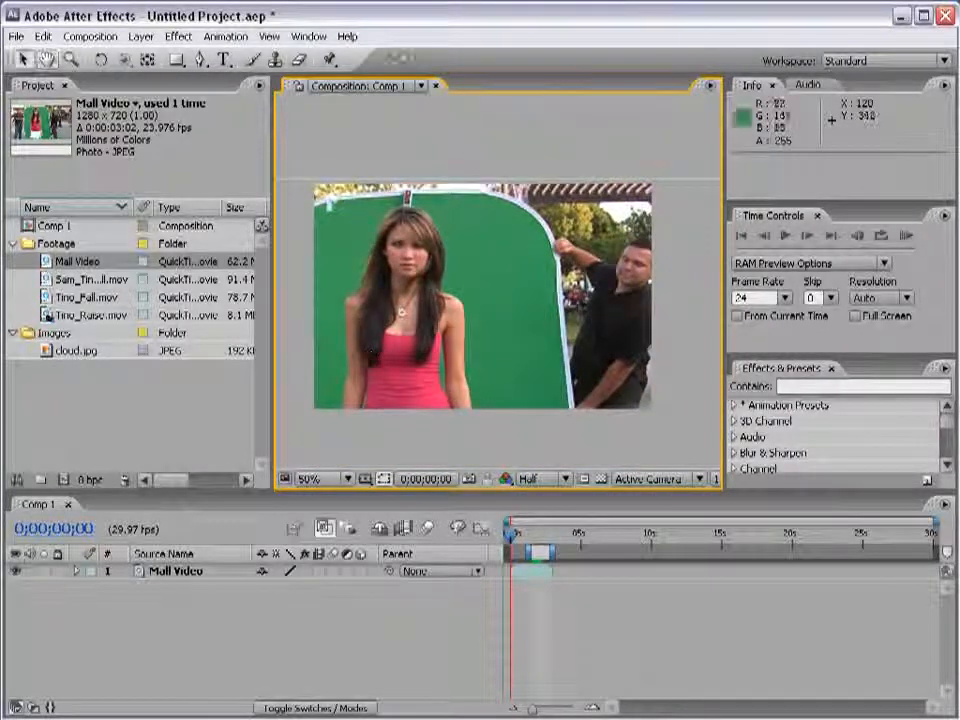
Inspect the man holding the green screen at 200% magnification and zoom back out to 100%
scroll(468, 300, up, 2)
key(h)
drag(651, 189, 422, 227)
drag(608, 222, 364, 236)
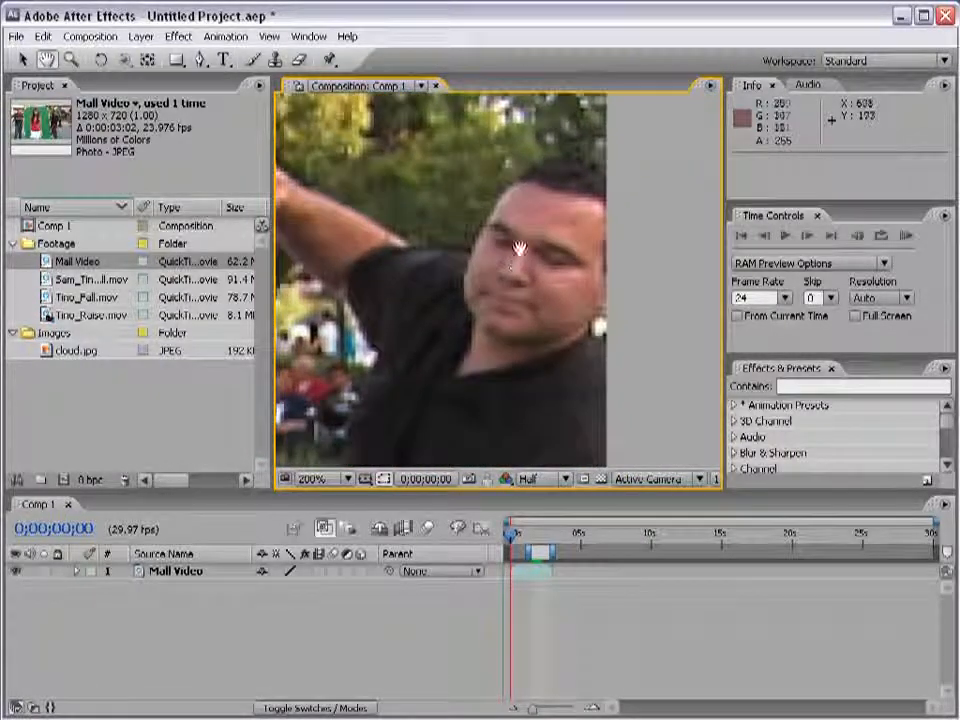
key(v)
scroll(432, 288, down, 2)
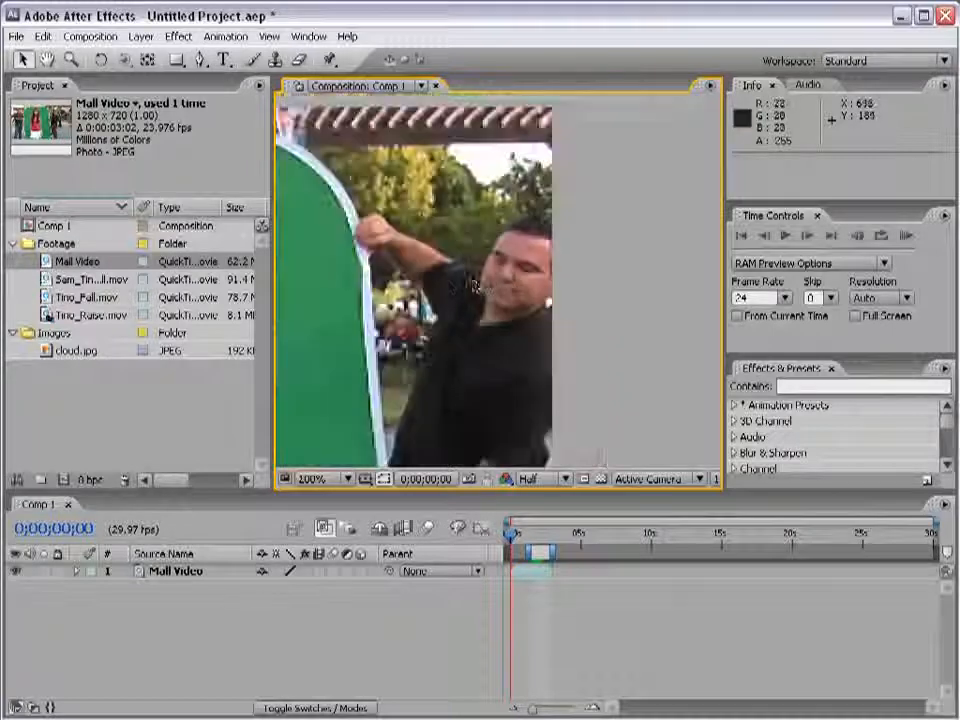
Reposition the magnified composition with the Hand tool and return to the Selection tool
key(h)
drag(480, 315, 497, 313)
key(v)
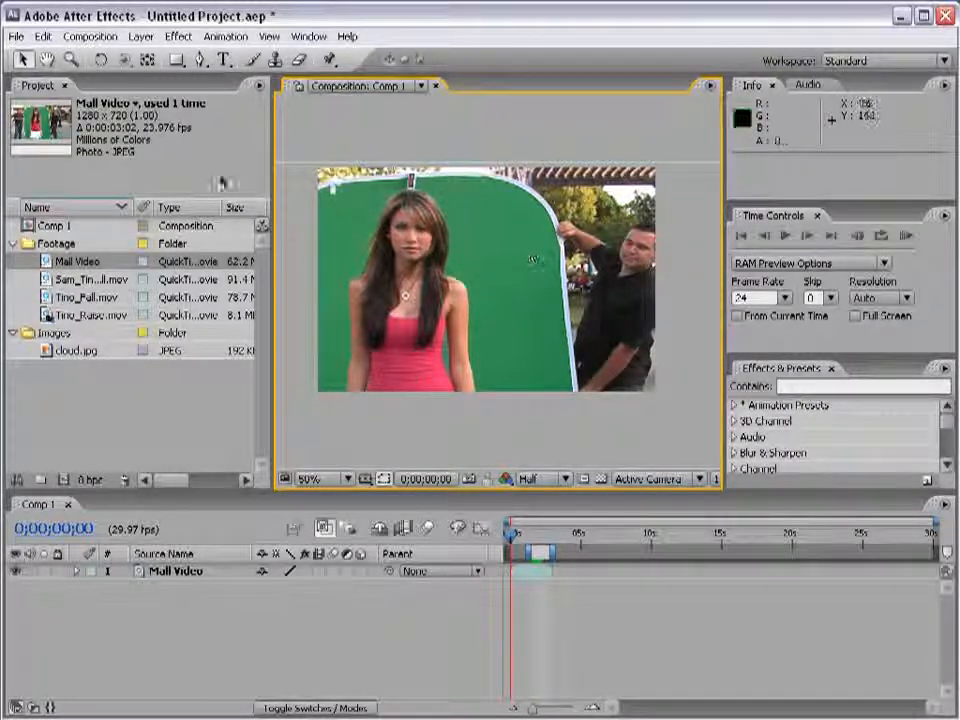
Review Comp 1's basic composition settings and close them without making changes
click(88, 36)
click(190, 80)
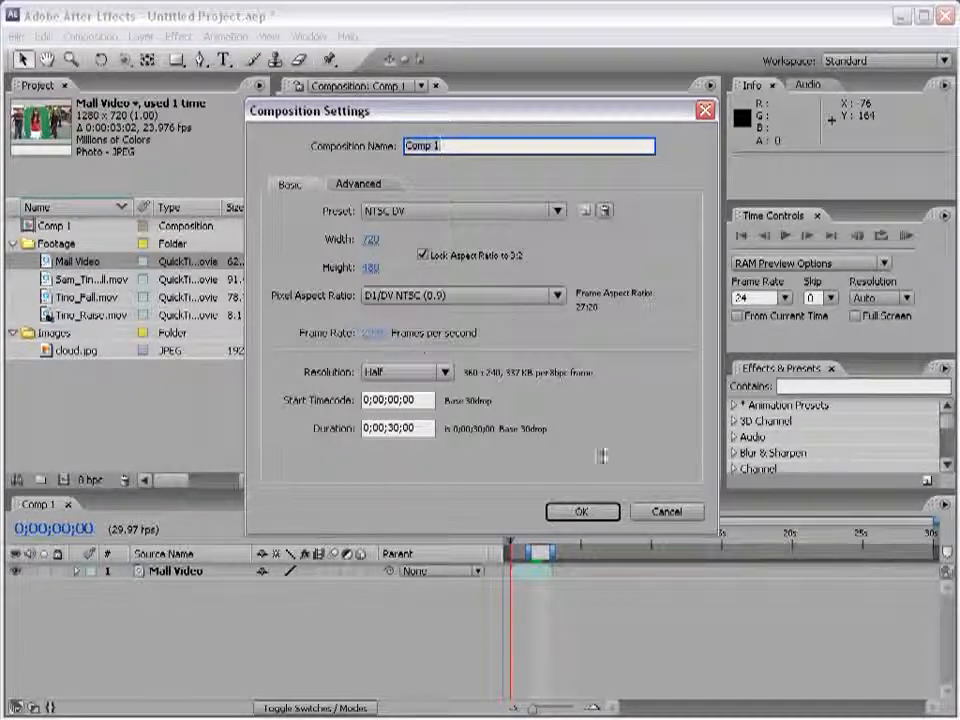
click(664, 512)
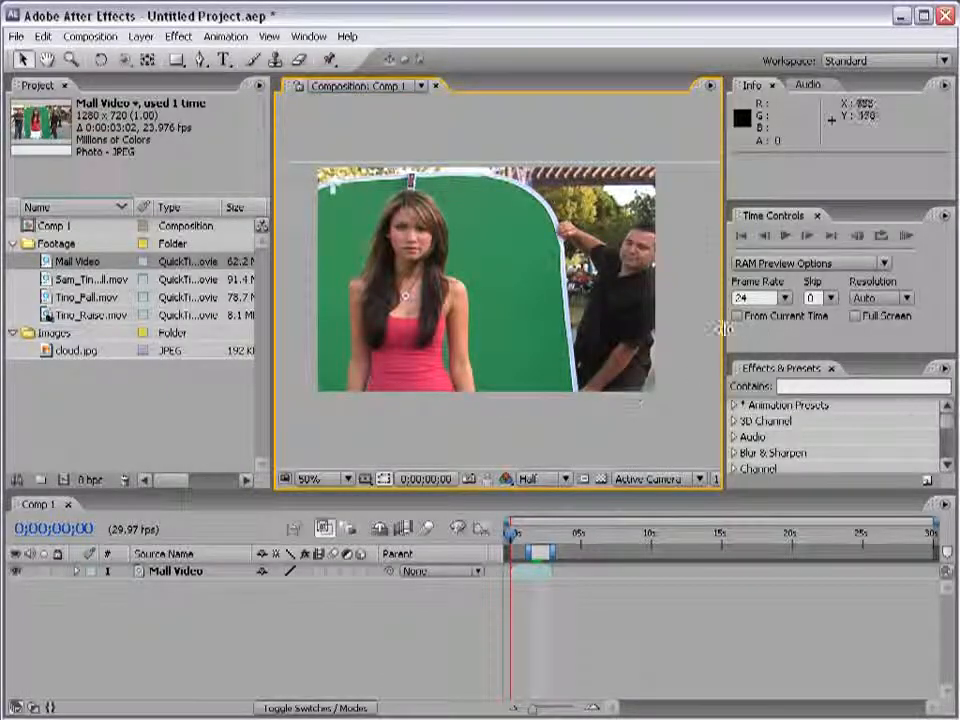
Widen the Composition panel to expose its remaining viewer controls and keep fast previews on Adaptive Resolution
drag(723, 330, 891, 330)
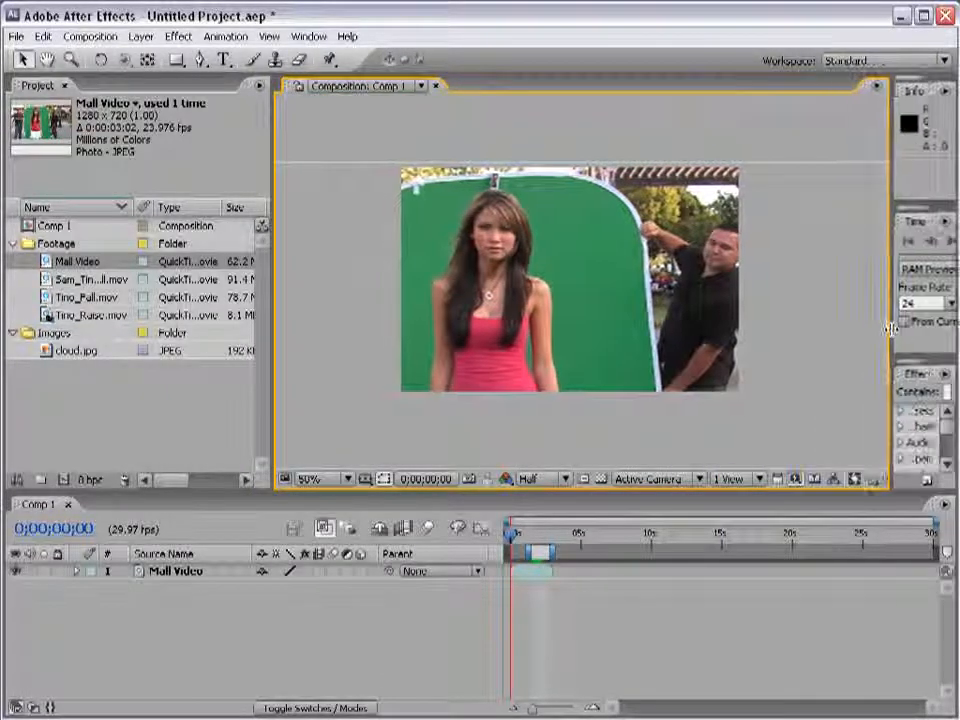
click(799, 480)
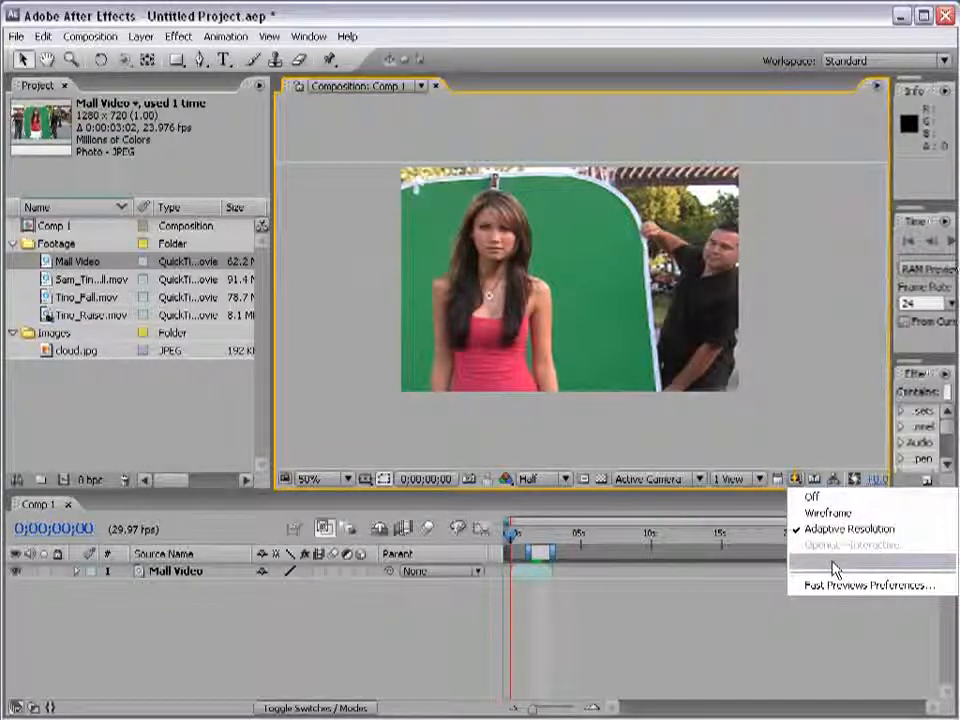
click(887, 530)
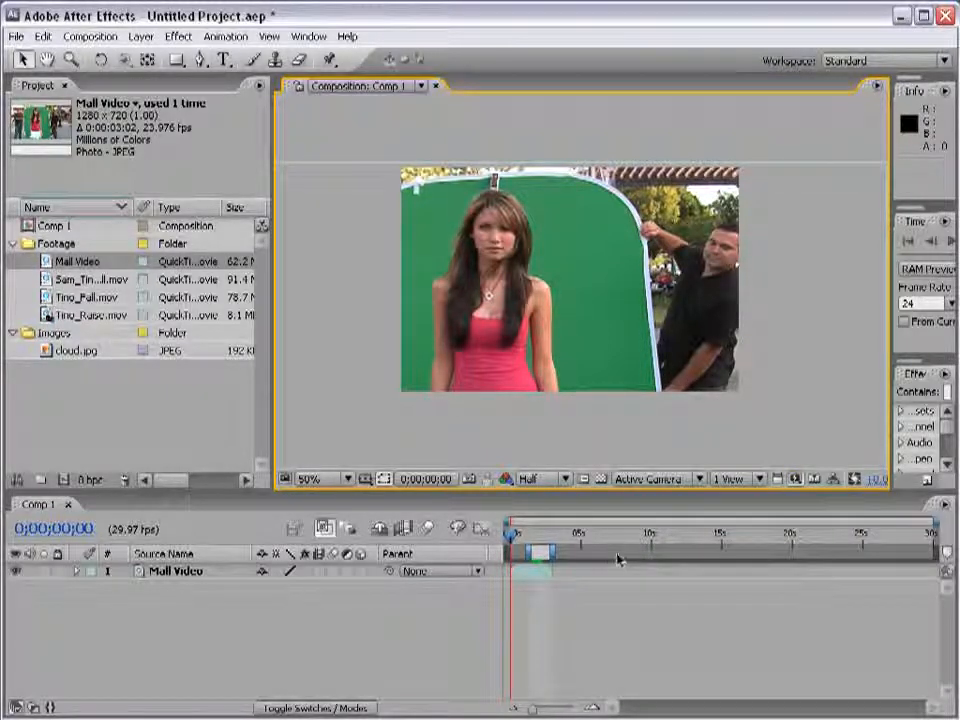
Scrub through Mall Video to 0;00;02;15 on a magnified timeline and keep fast previews on Adaptive Resolution
click(536, 536)
key(equal)
key(equal)
key(equal)
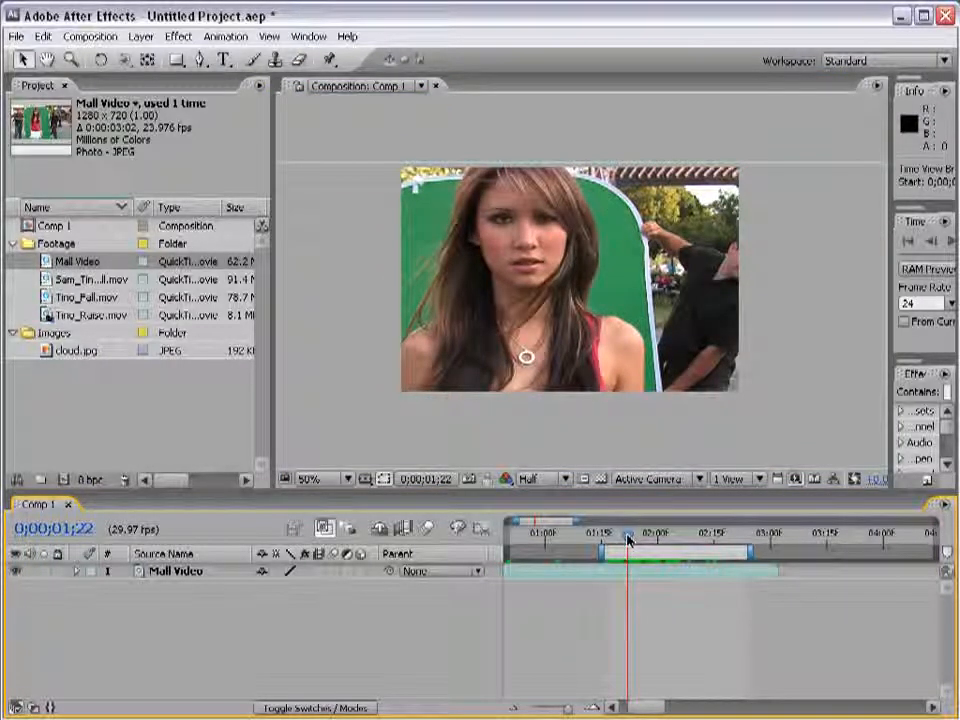
drag(617, 540, 713, 540)
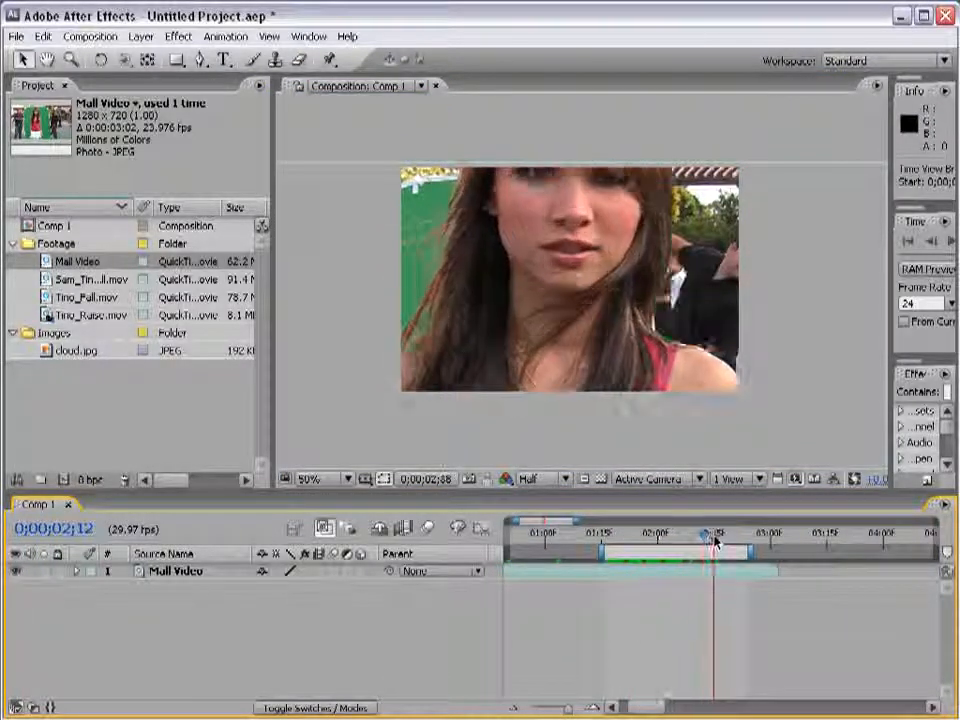
click(795, 480)
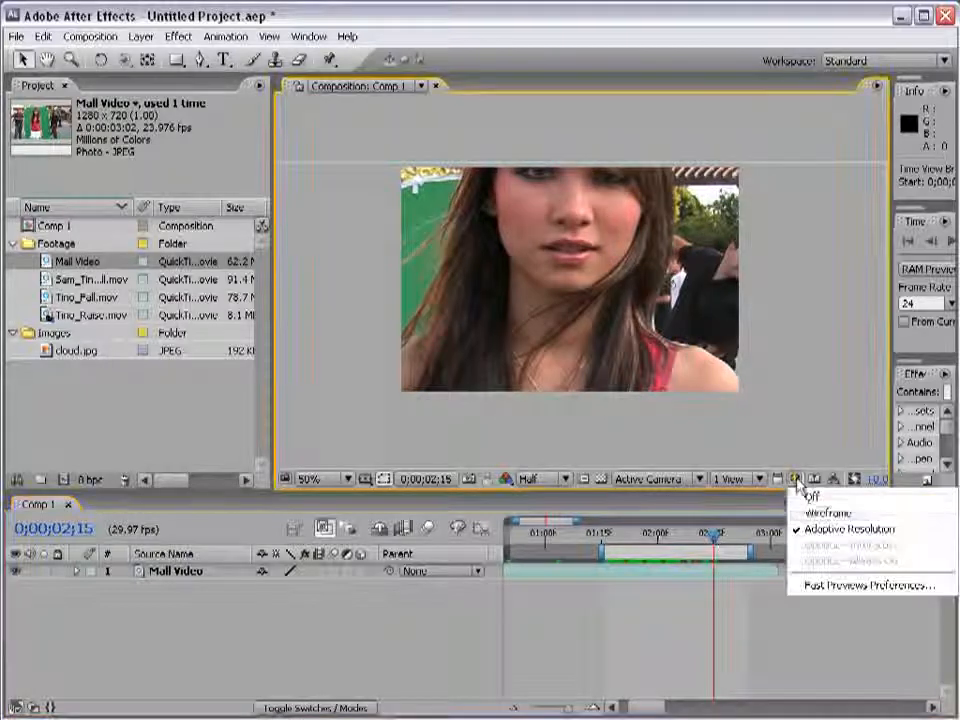
click(855, 530)
Compare the Mall Video preview at Full and Quarter resolution, including at 0;00;01;26, and return the resolution to Half
click(540, 480)
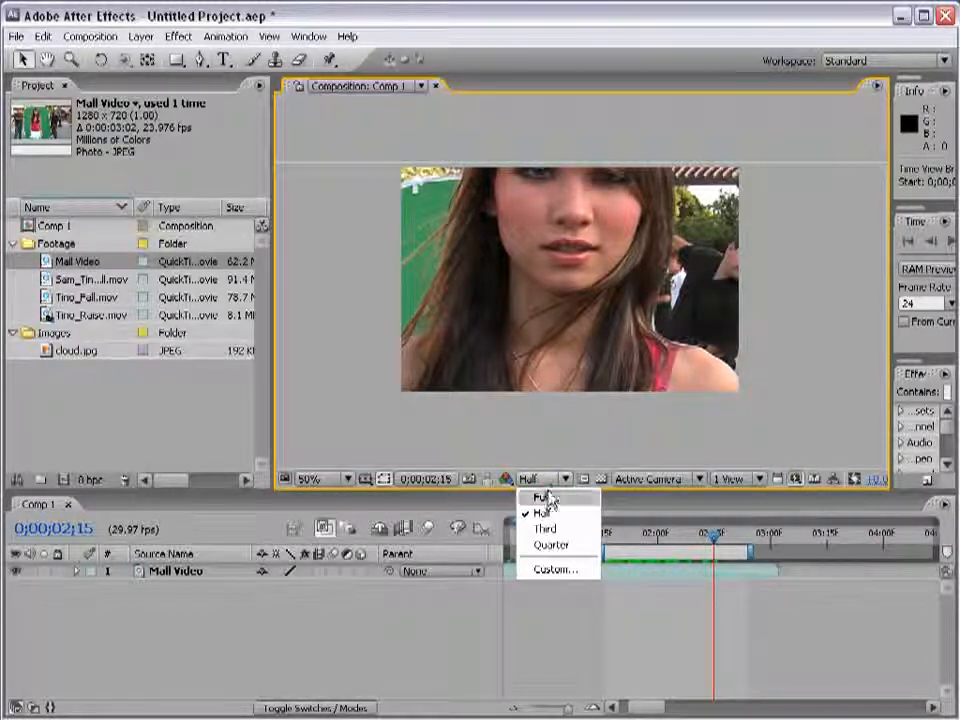
click(546, 497)
drag(708, 541, 643, 538)
click(540, 480)
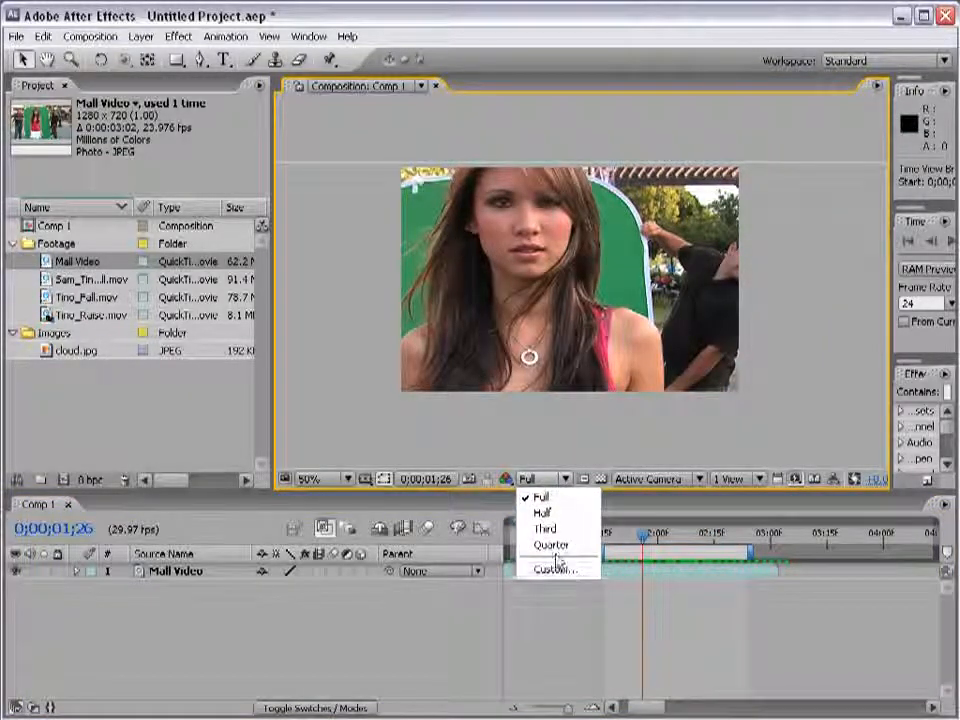
click(549, 544)
click(548, 481)
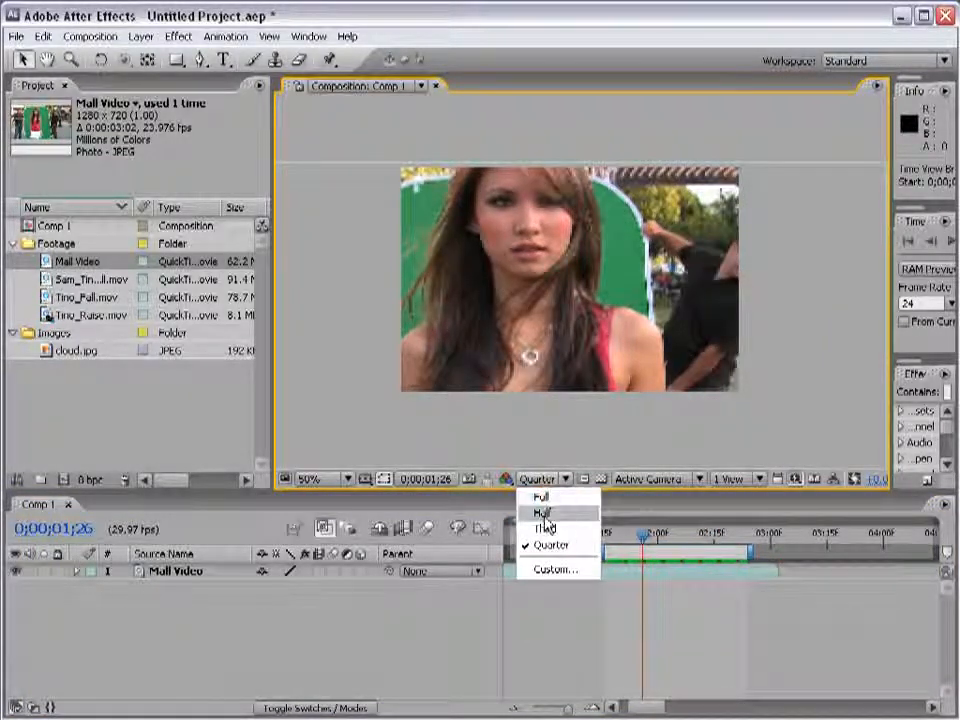
click(544, 514)
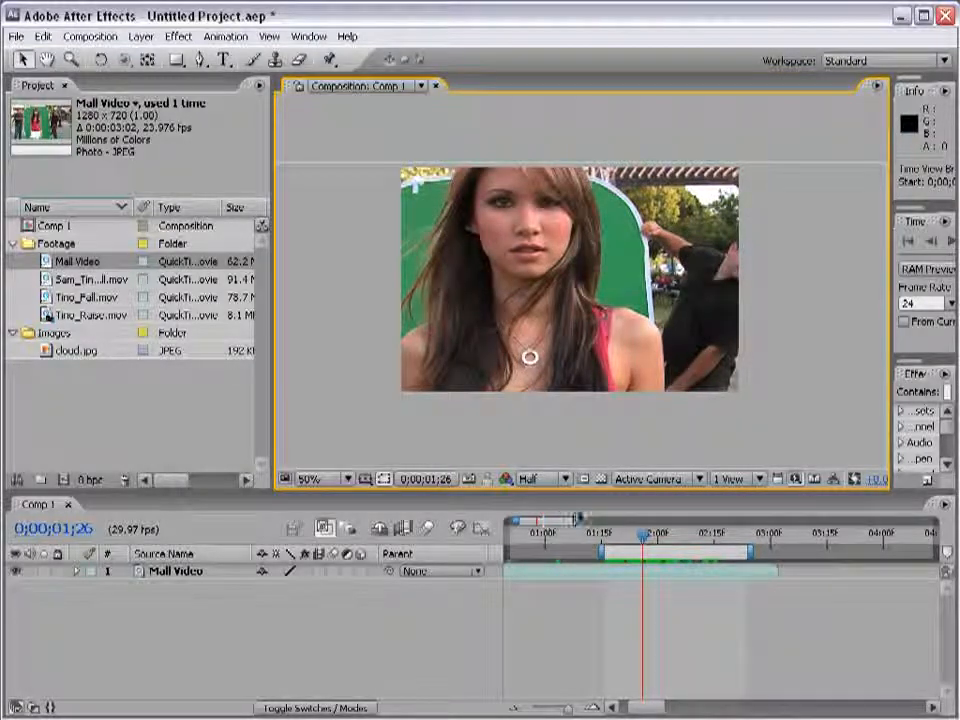
Preview Mall Video's motion in the timeline and check the fast preview options without changing them
key(space)
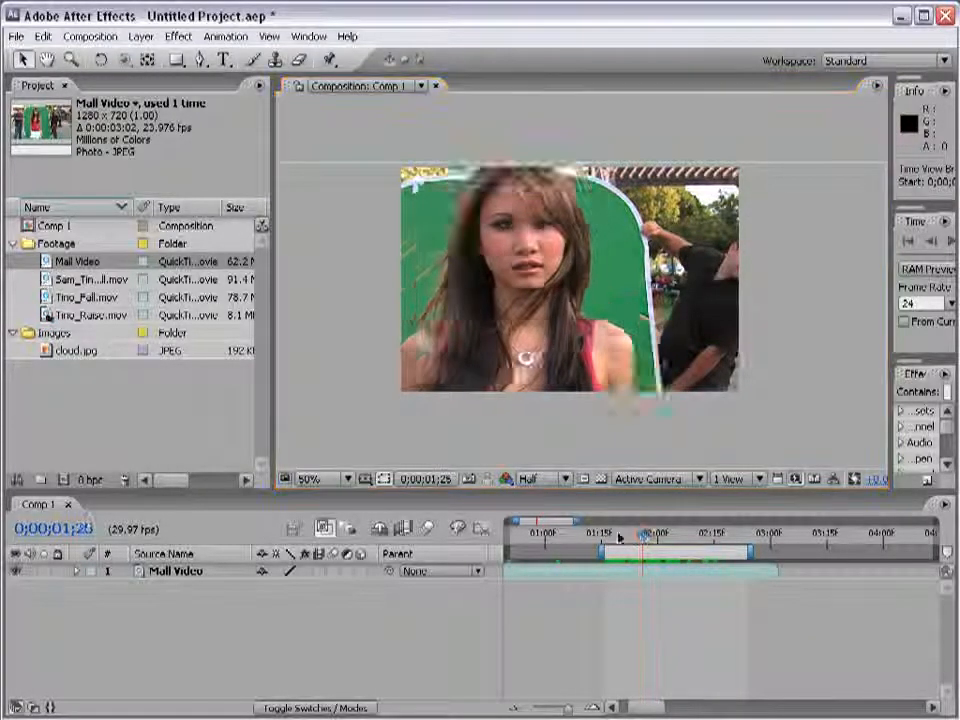
click(795, 479)
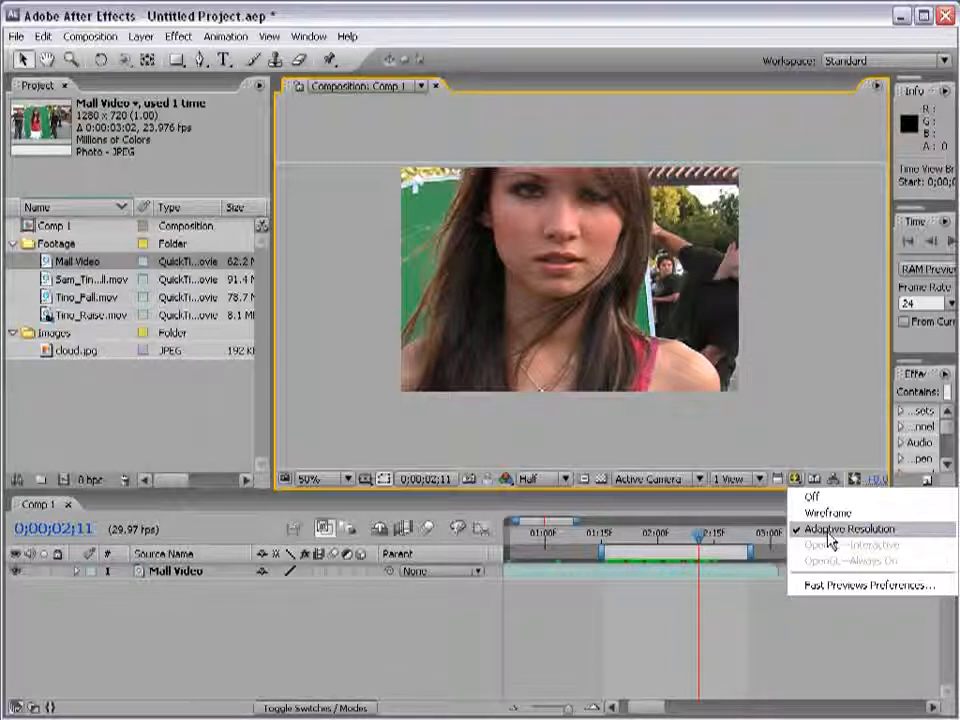
click(712, 600)
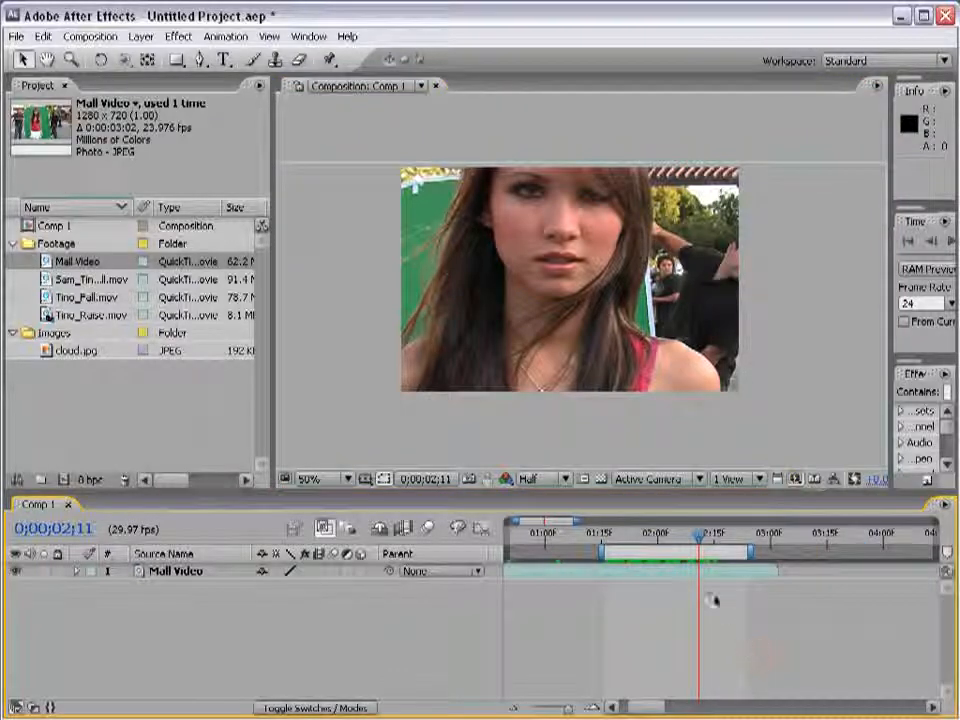
Move the work area's start about midway between the 01:00f and 01:15f marks and trim the composition to the work area
drag(600, 552, 570, 552)
right_click(605, 552)
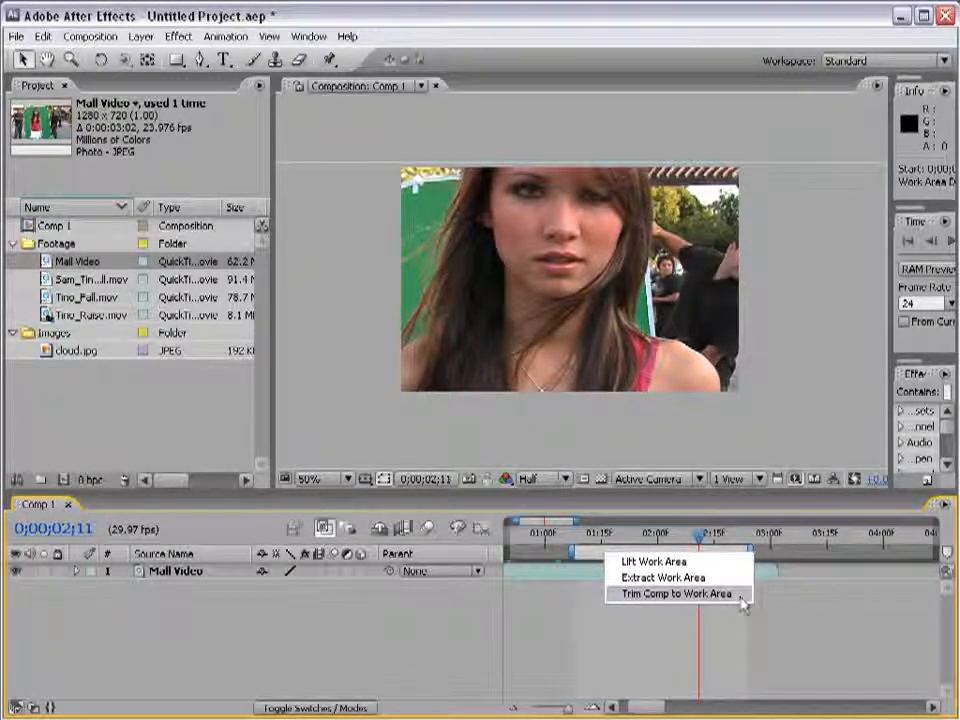
click(676, 594)
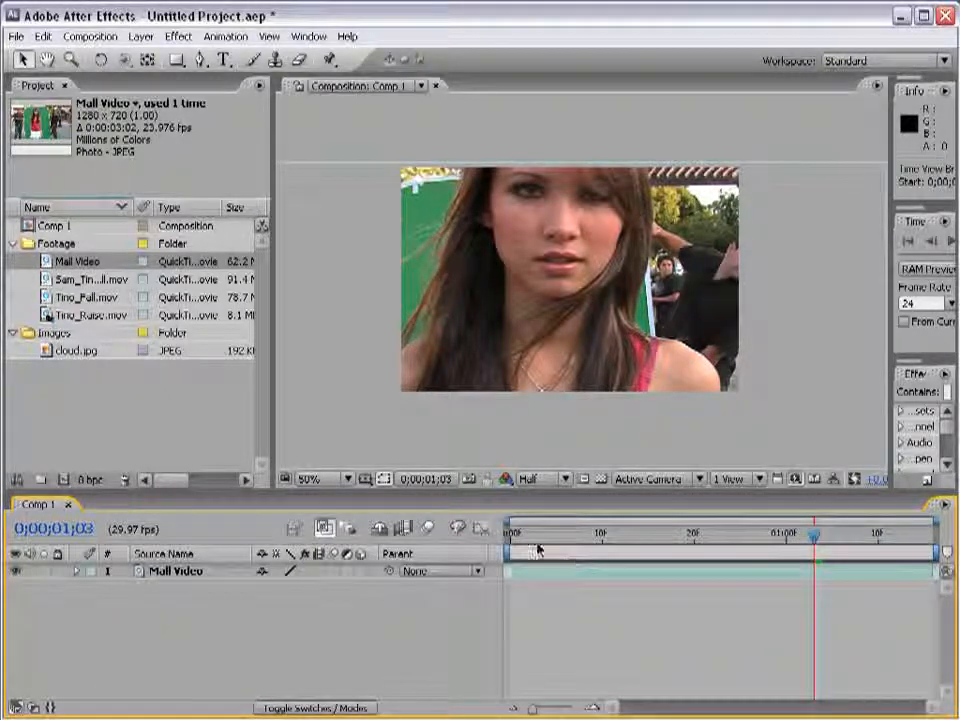
Scrub through the trimmed composition to 0;00;01;15 and return the current time to 0;00;00;00
drag(514, 535, 932, 555)
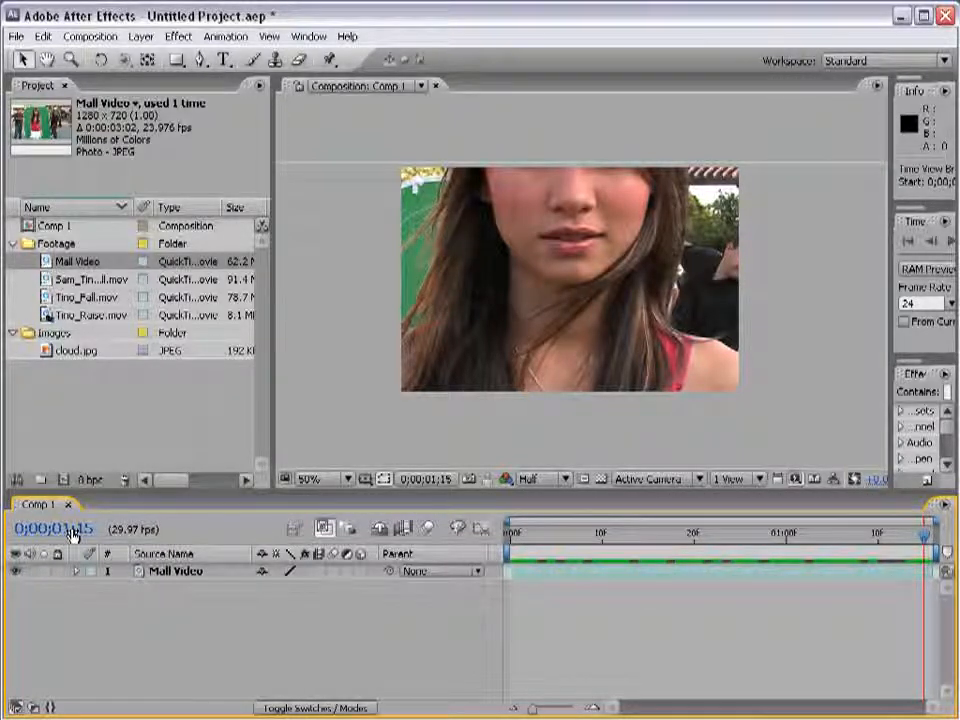
drag(534, 538, 500, 542)
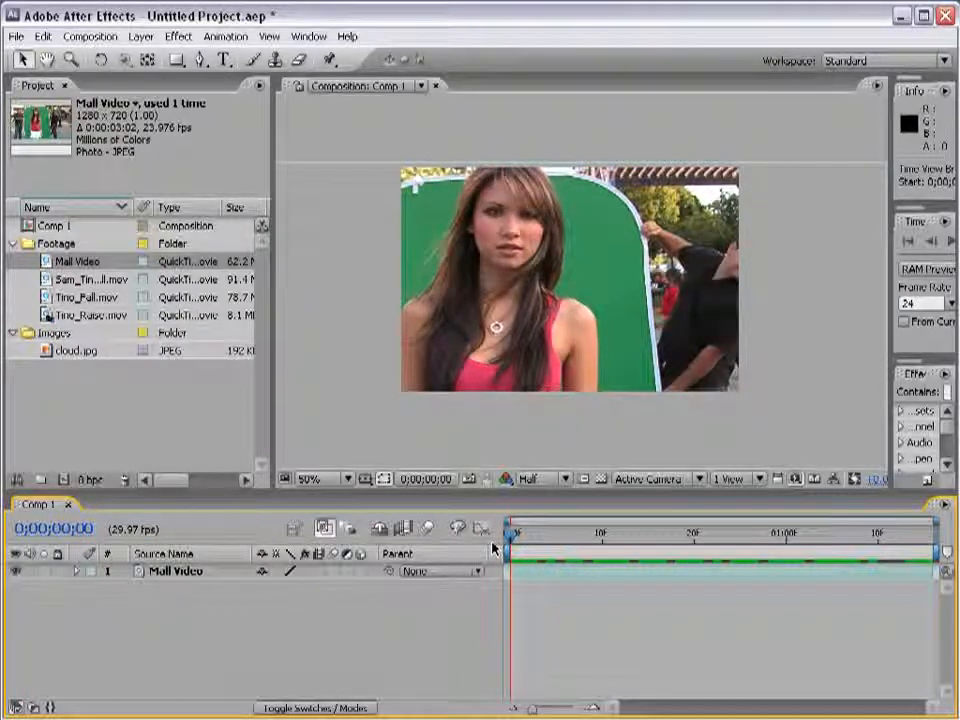